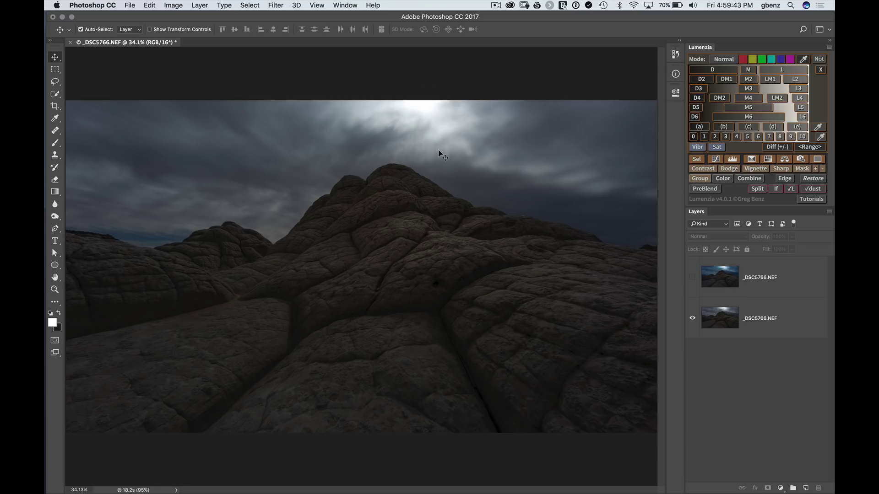
- Show the colour-boosted upper photo layer to compare both versions, and delete the muted photo layer beneath it
click(692, 277)
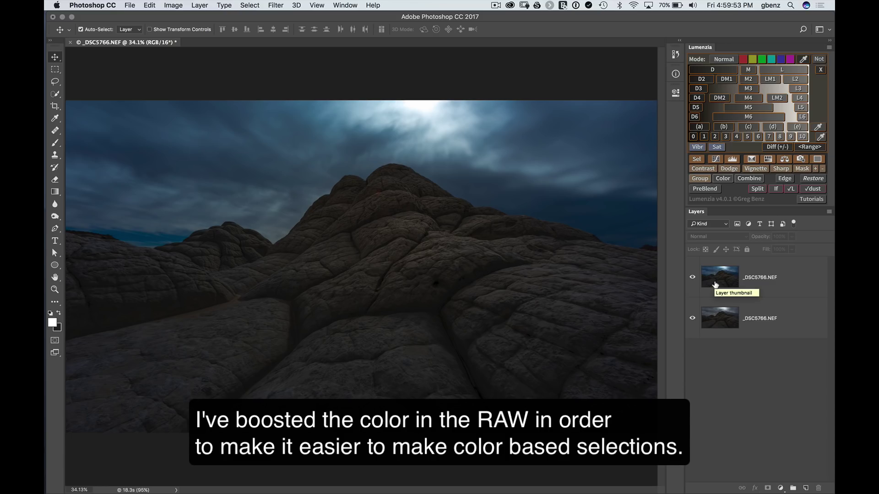
click(693, 278)
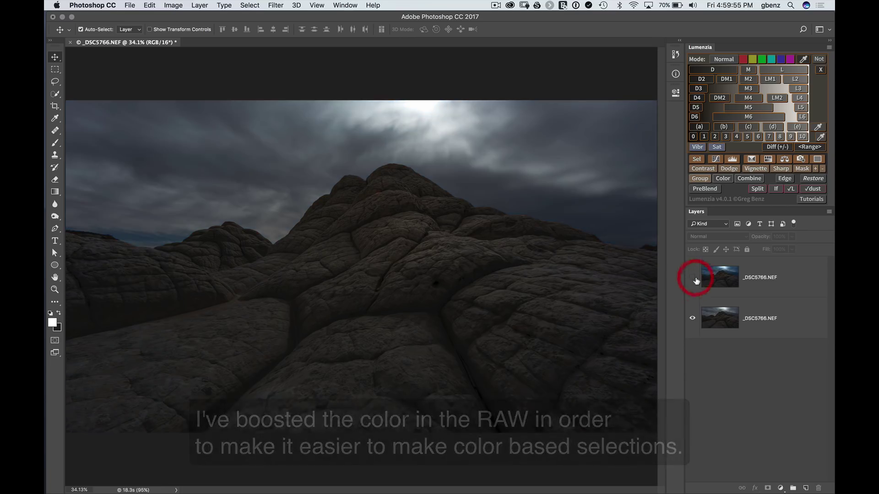
click(694, 279)
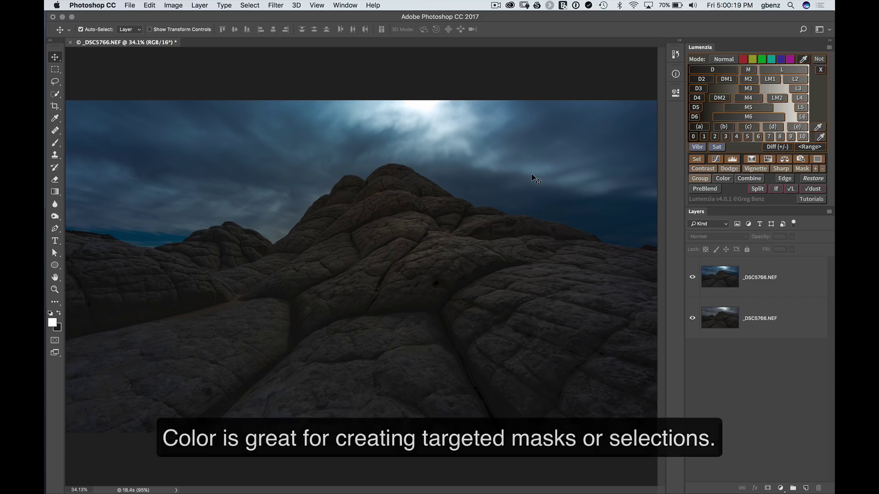
click(766, 330)
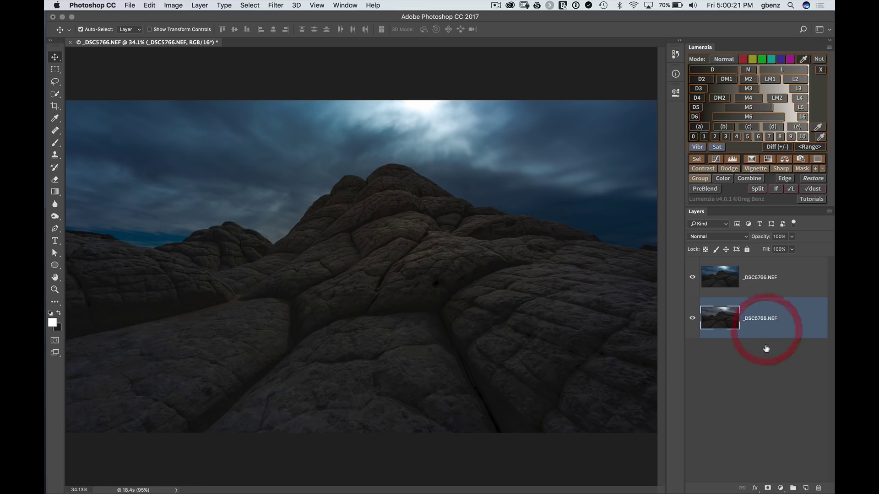
click(819, 488)
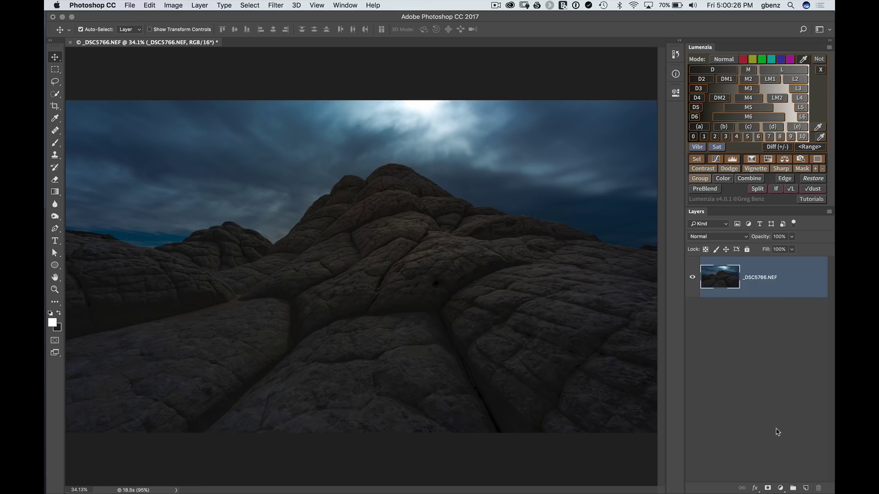
- Add a Black & White adjustment layer above the photo with the default preset
click(780, 489)
click(780, 489)
click(780, 488)
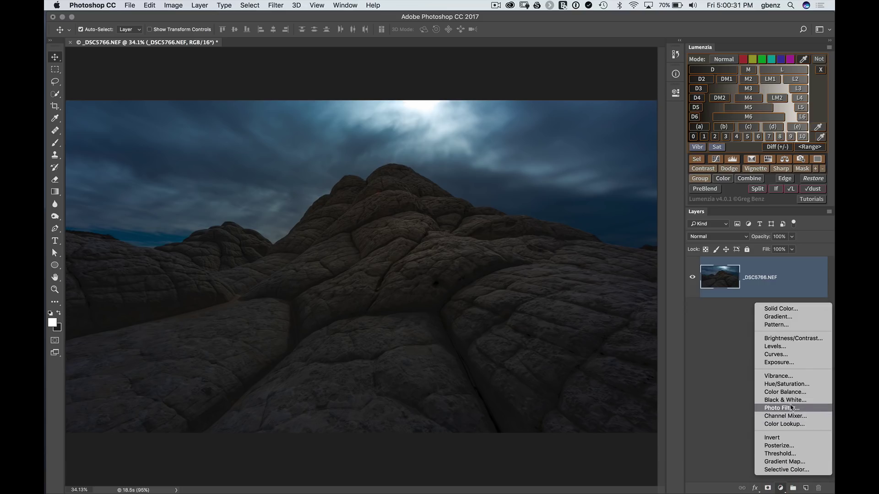
key(Escape)
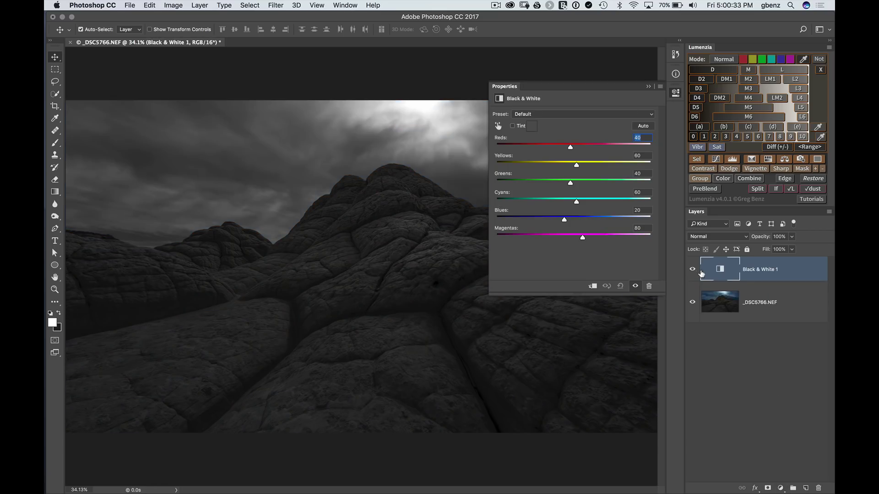
- Compare the photo with and without the Black & White adjustment layer, leaving the adjustment hidden
click(692, 272)
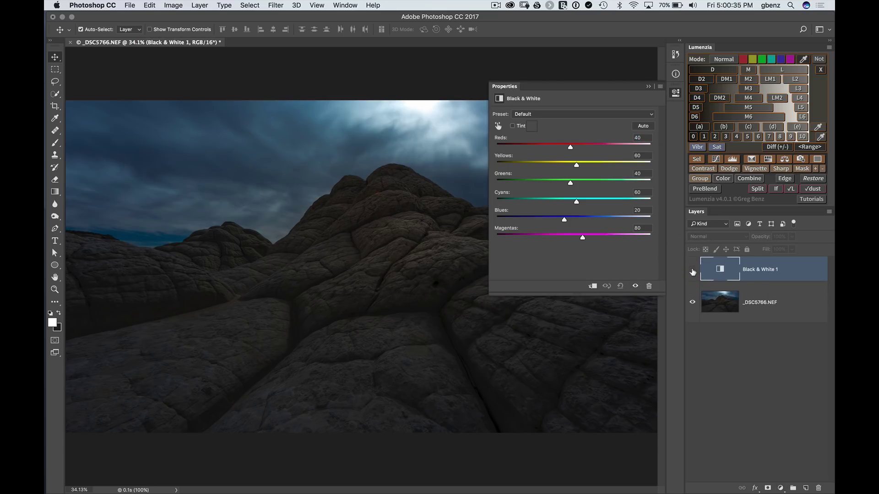
click(692, 272)
click(692, 272)
click(692, 272)
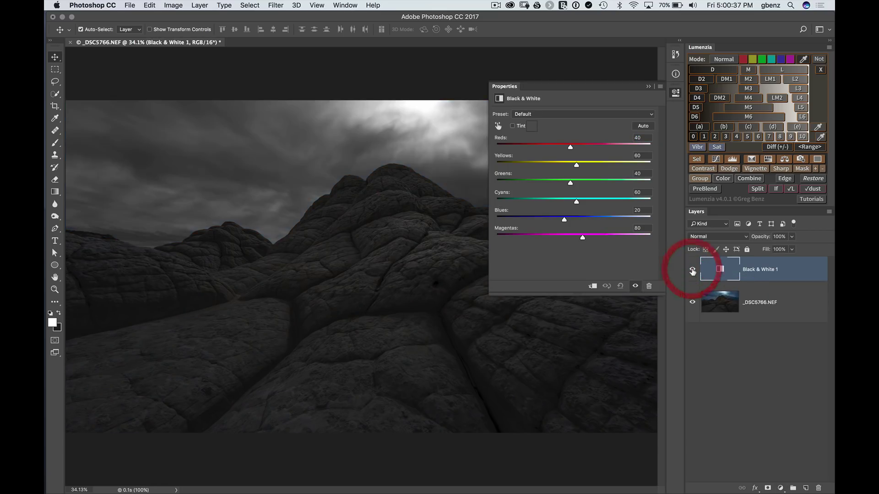
click(692, 270)
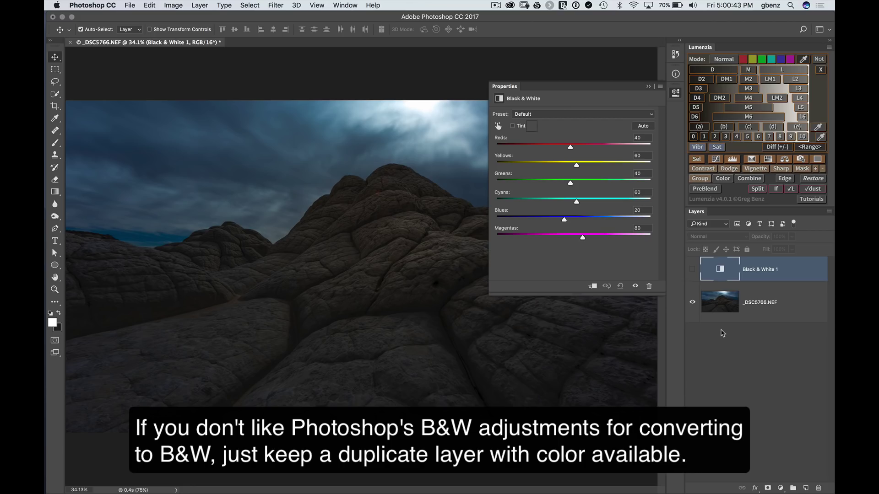
- Try converting a duplicate of the photo layer with the default Black & White image adjustment, and delete that copy
click(726, 313)
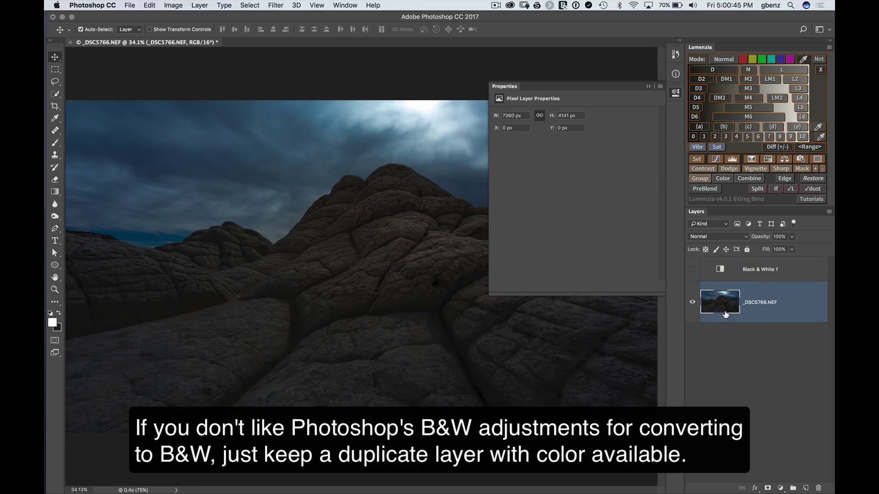
key(super+j)
click(171, 4)
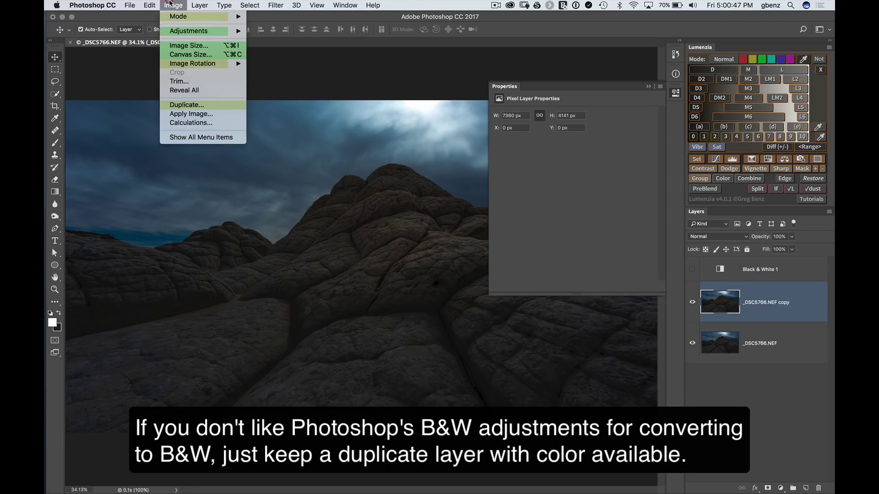
mouse_move(186, 32)
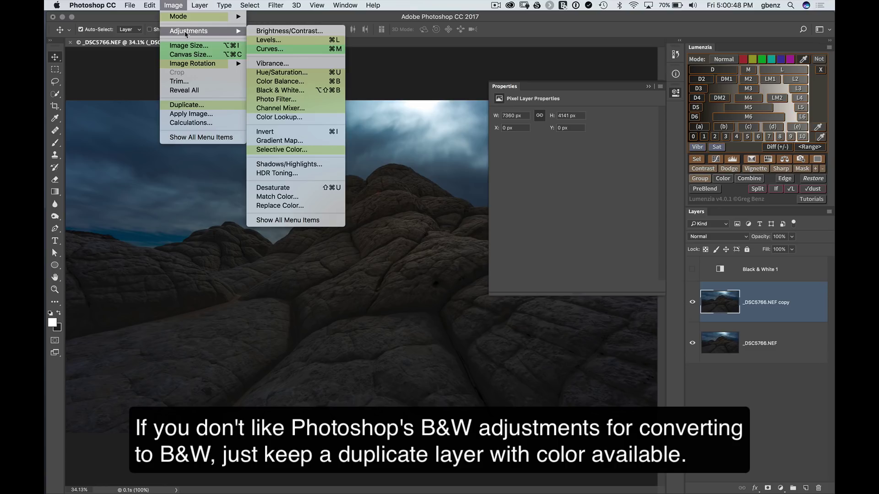
click(295, 90)
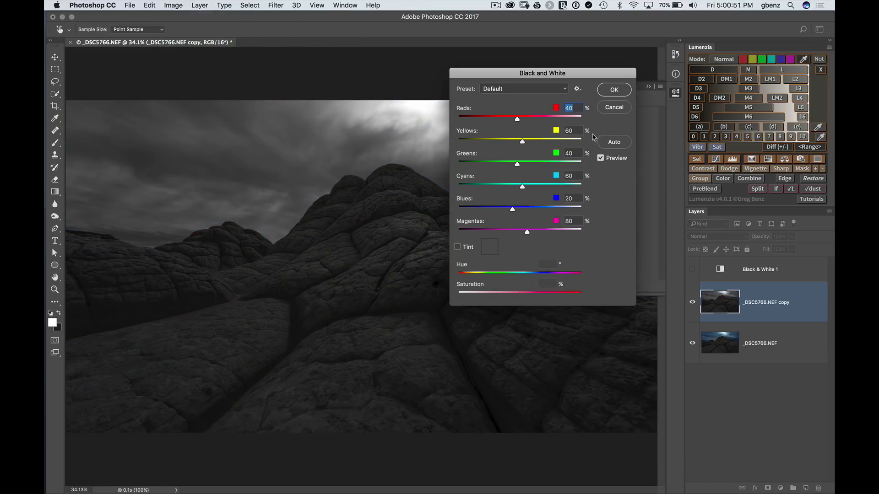
click(614, 90)
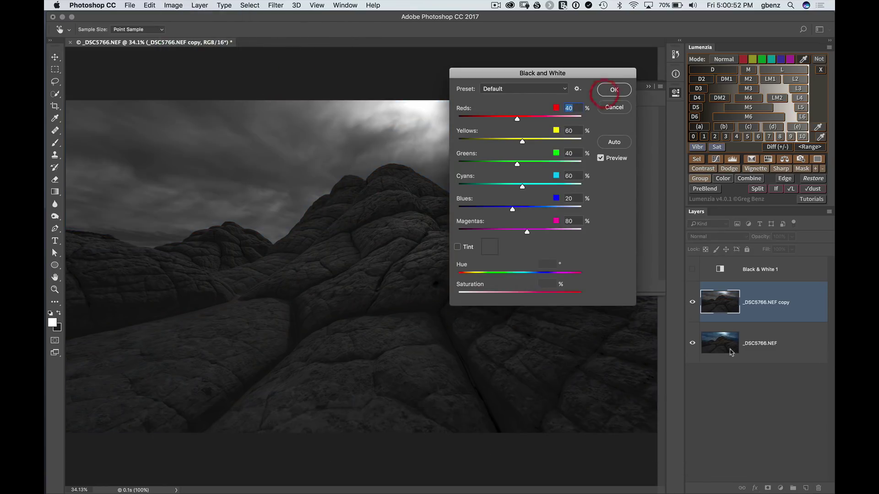
click(693, 302)
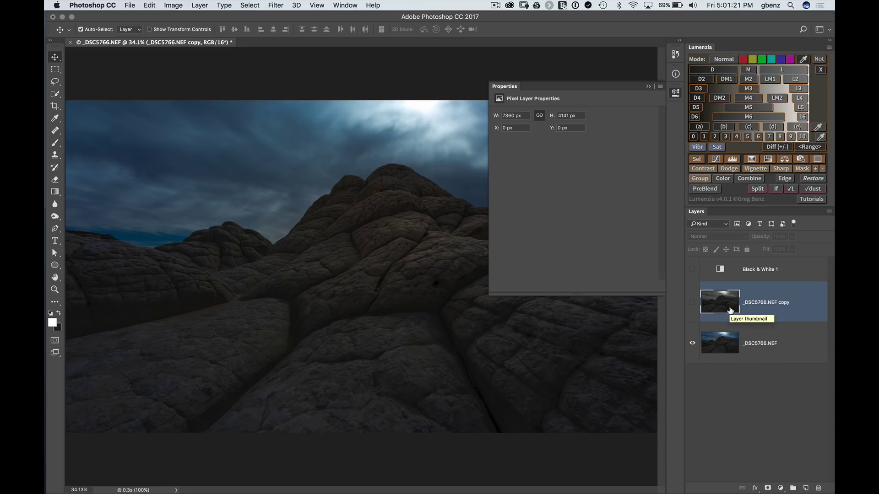
click(819, 488)
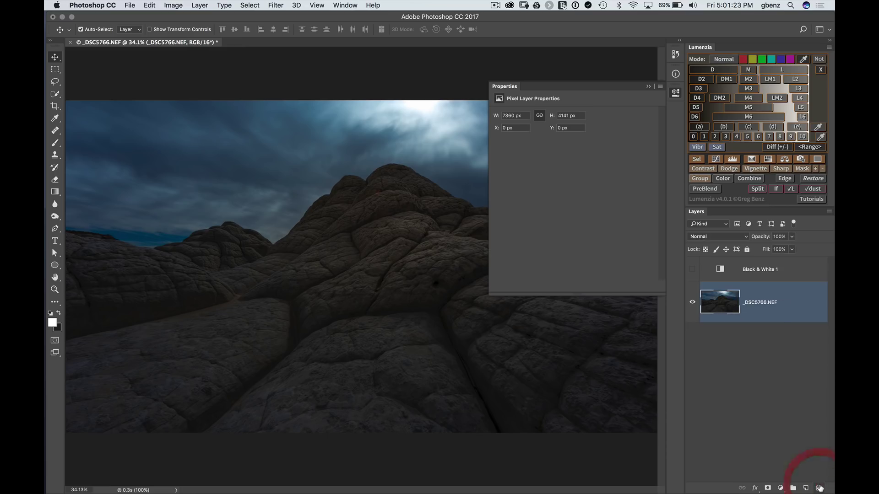
- Turn the Black & White adjustment layer back on and compare the rock peaks at 200% with and without it
click(691, 270)
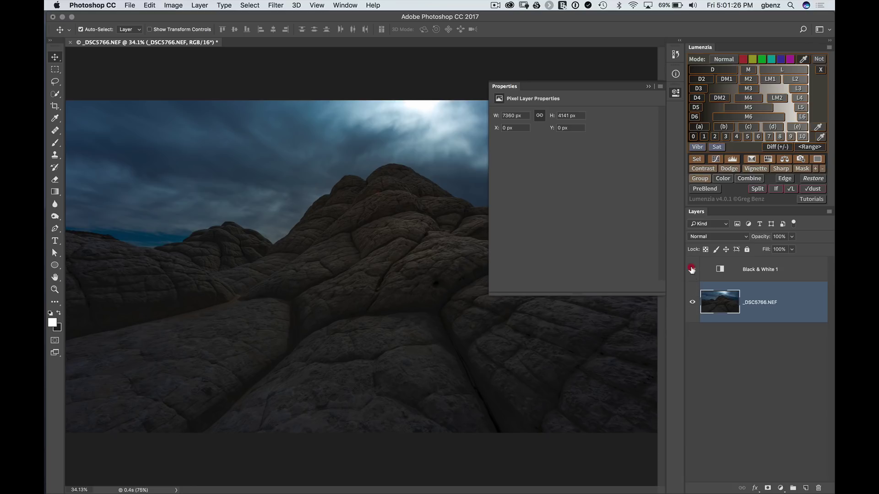
click(676, 93)
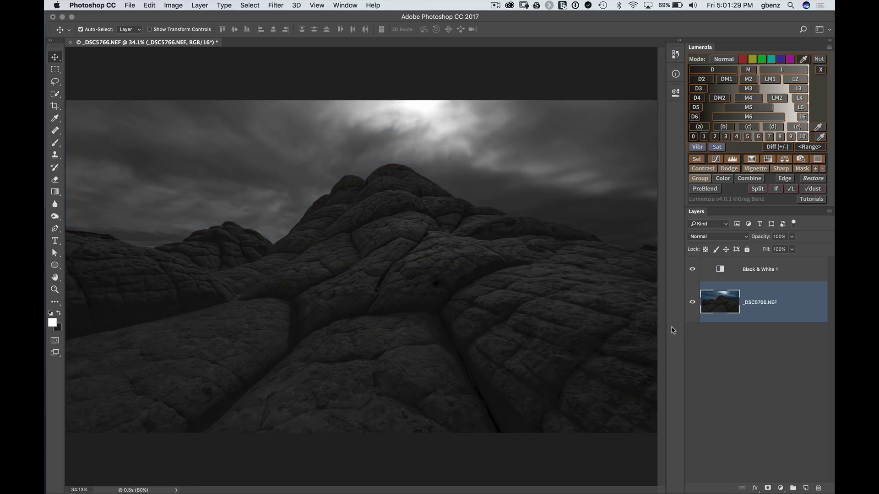
scroll(531, 271, up, 8)
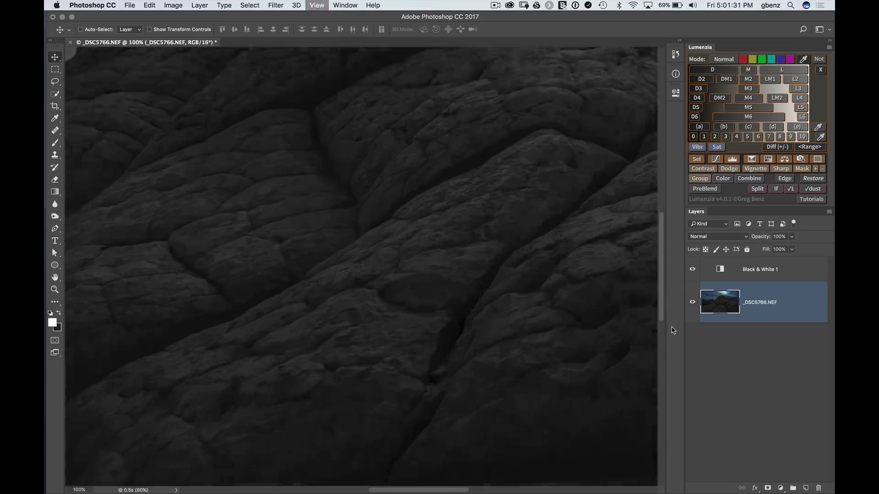
scroll(531, 271, up, 10)
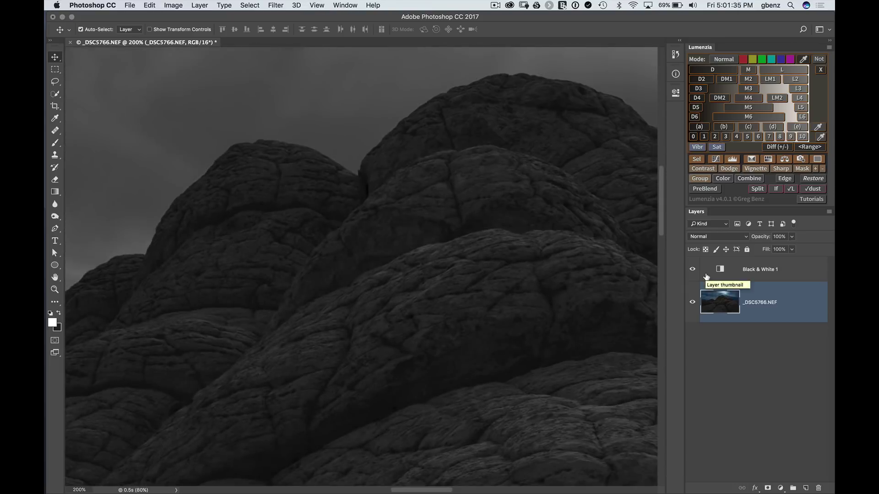
click(692, 269)
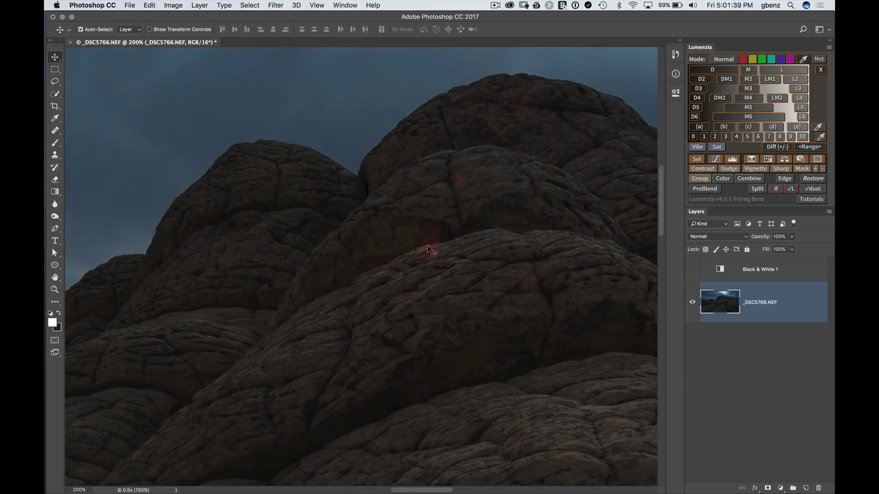
click(693, 270)
- Set the Black & White adjustment's Reds to -40 and Yellows to 140
double_click(720, 271)
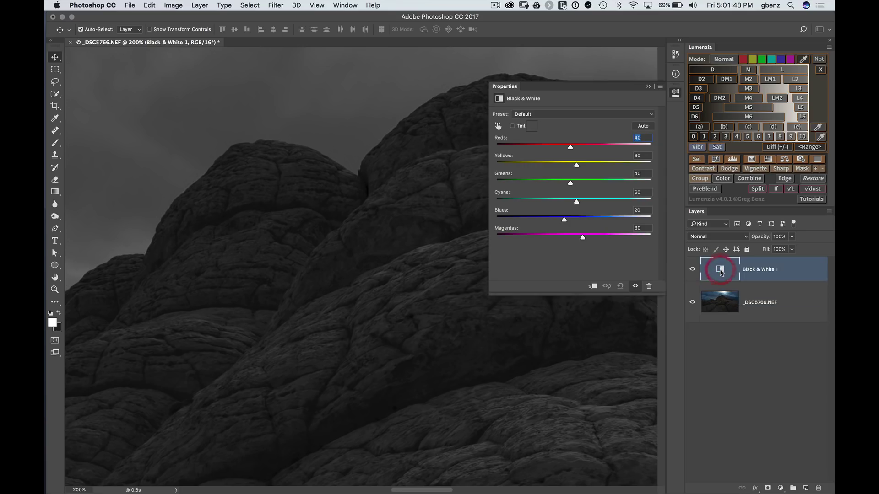
click(545, 147)
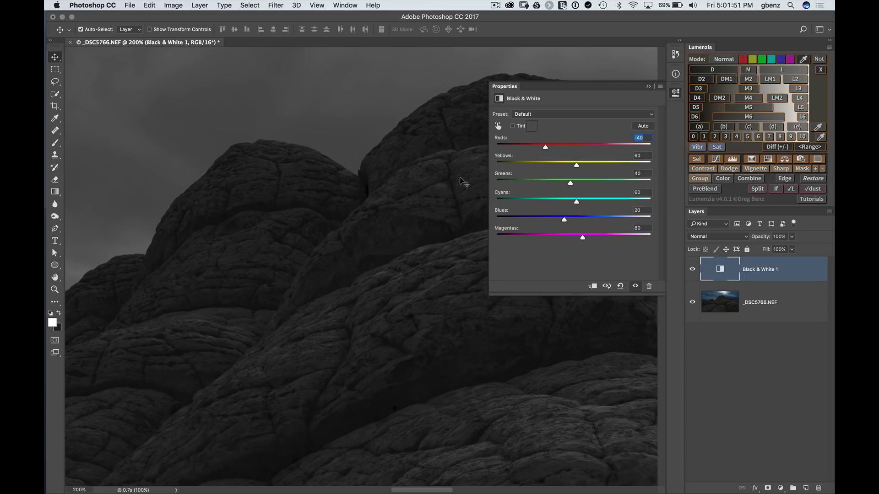
click(595, 165)
click(601, 165)
- Lower the Blues in the Black & White adjustment to darken the sky, and collapse the adjustment's settings
key(super+0)
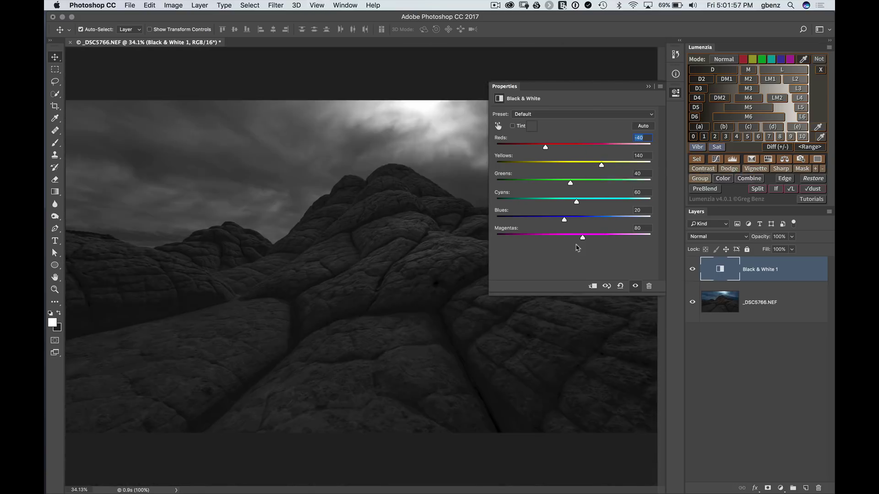
click(532, 219)
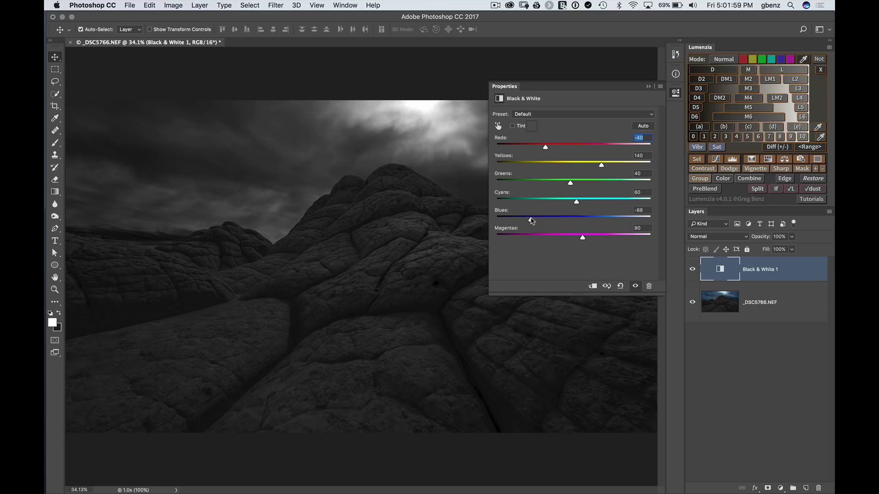
click(537, 219)
click(672, 95)
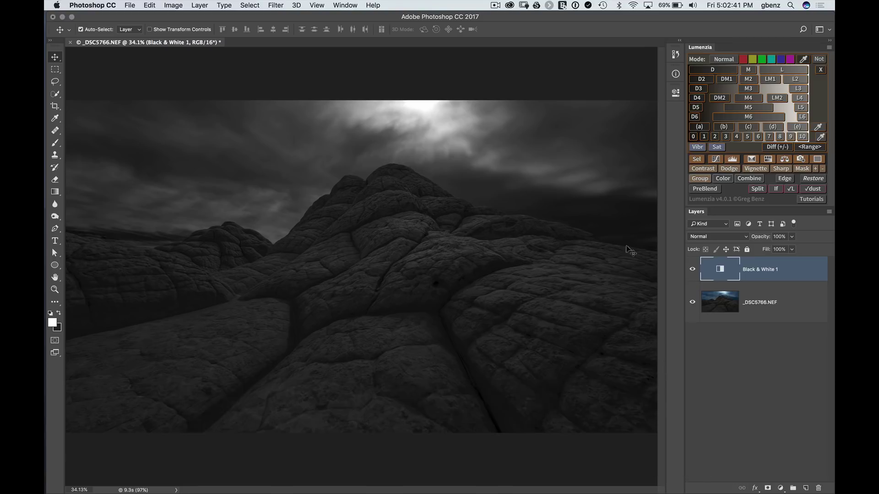
- Create a Lumenzia Dodge/Burn layer for all tones using transparent pixels
click(729, 169)
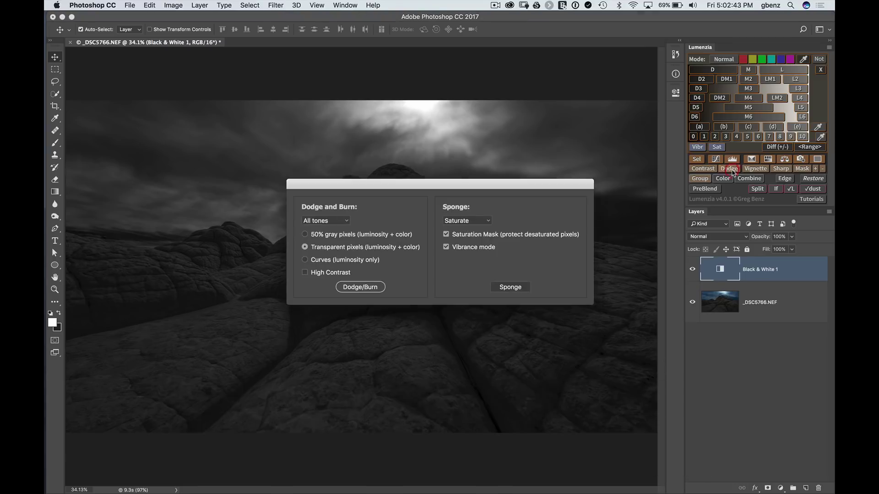
click(367, 287)
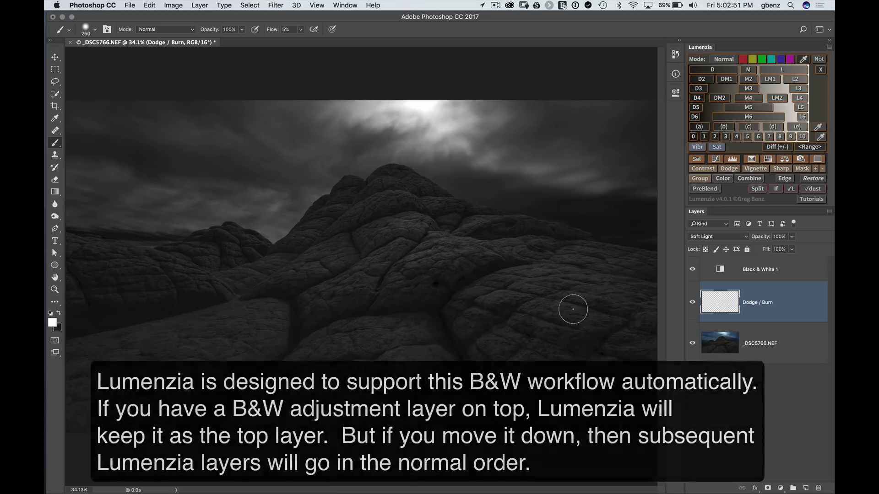
- Enlarge the brush to 400 px and dodge the central rock face with white on the Dodge / Burn layer
key(bracketright)
key(bracketright)
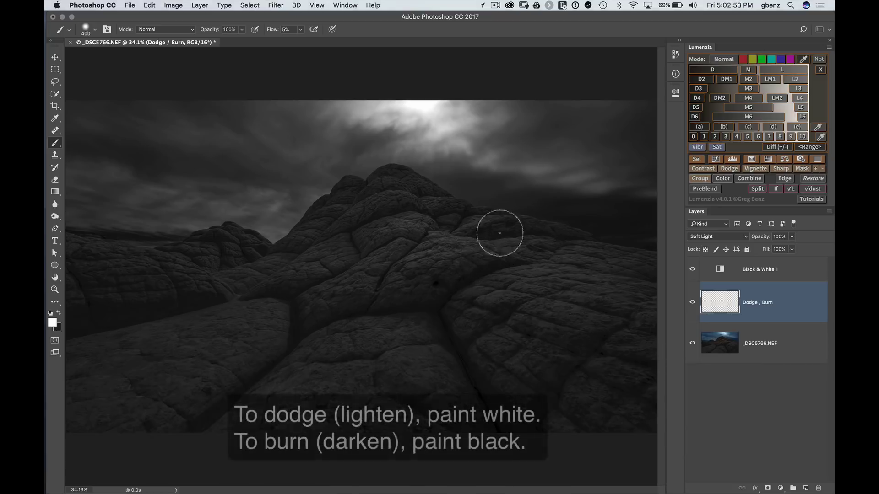
mouse_move(436, 253)
mouse_down()
mouse_move(402, 285)
mouse_move(504, 252)
mouse_move(448, 257)
mouse_move(438, 243)
mouse_move(410, 286)
mouse_up()
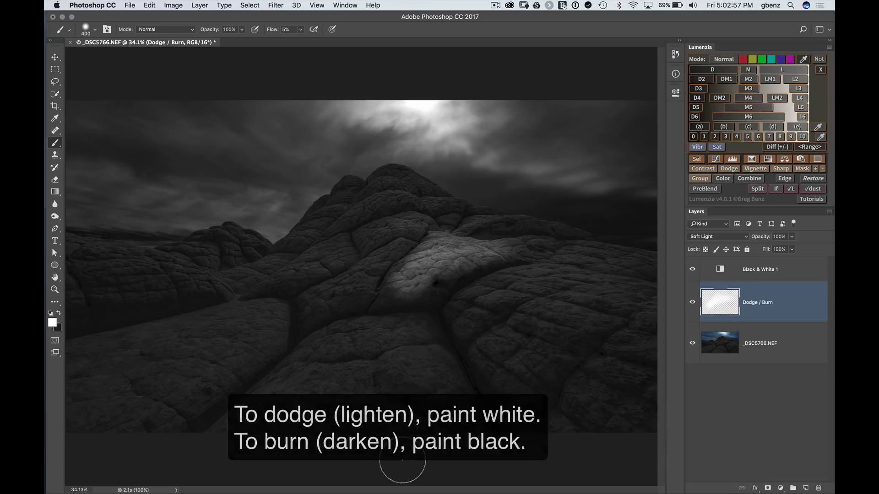
- Inspect the dodged rock face at 100% and undo the dodging strokes
key(super+plus)
key(super+plus)
key(super+plus)
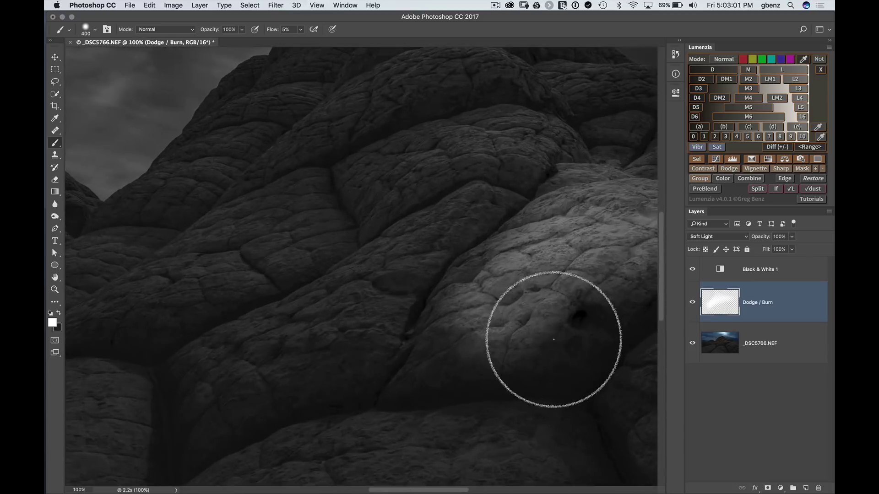
drag(528, 347, 368, 396)
key(v)
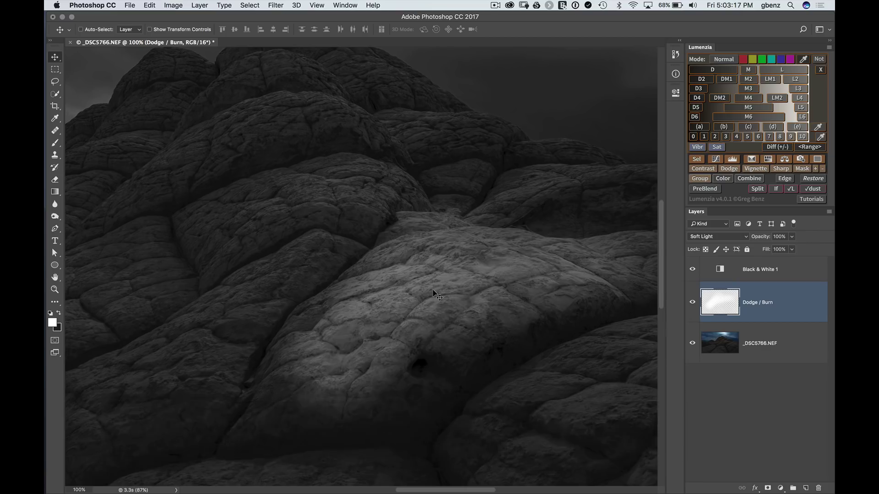
key(super+0)
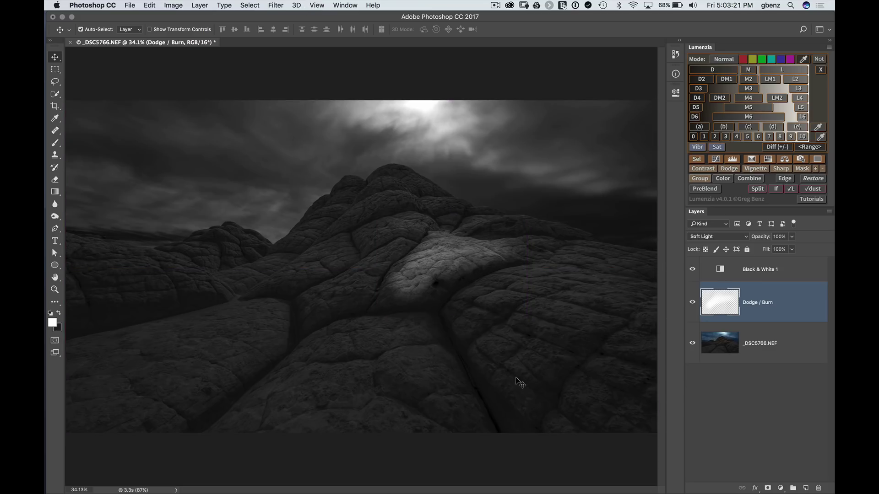
key(super+z)
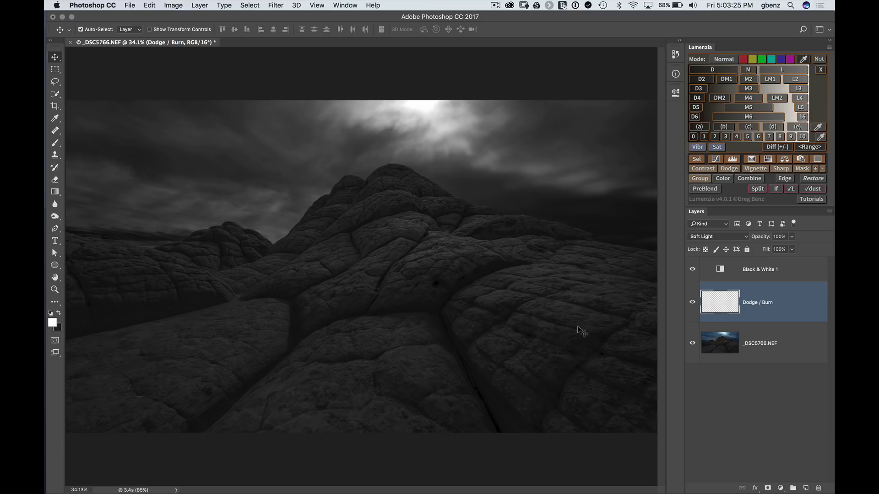
- Preview the Lumenzia zone (c) mask, set its Levels white input to 219 with a slightly raised black input, and load it as a selection
click(748, 126)
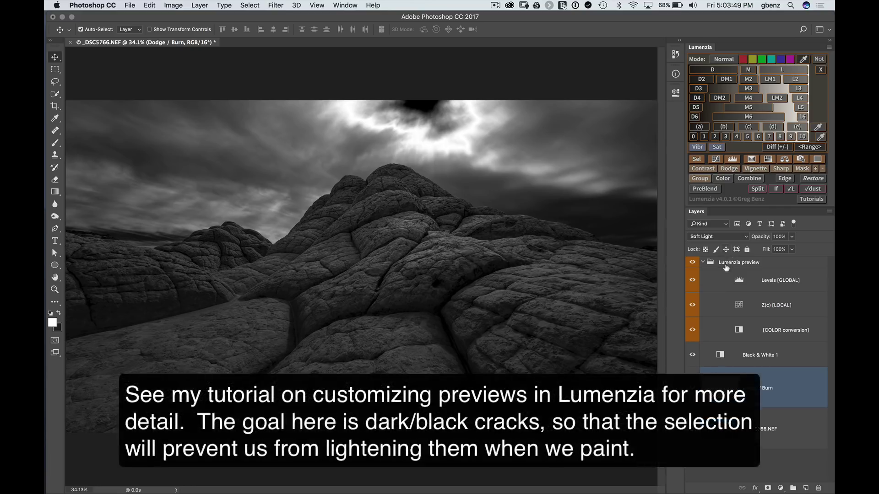
double_click(739, 280)
drag(639, 180, 625, 184)
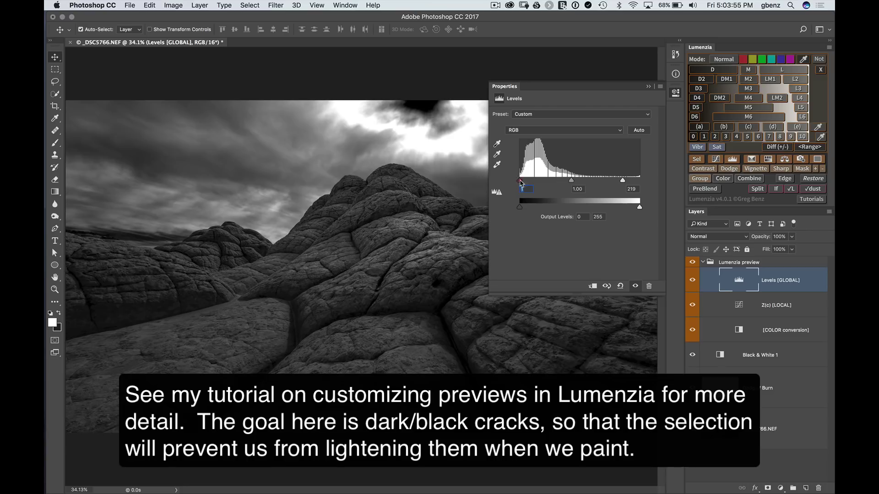
drag(524, 182, 525, 181)
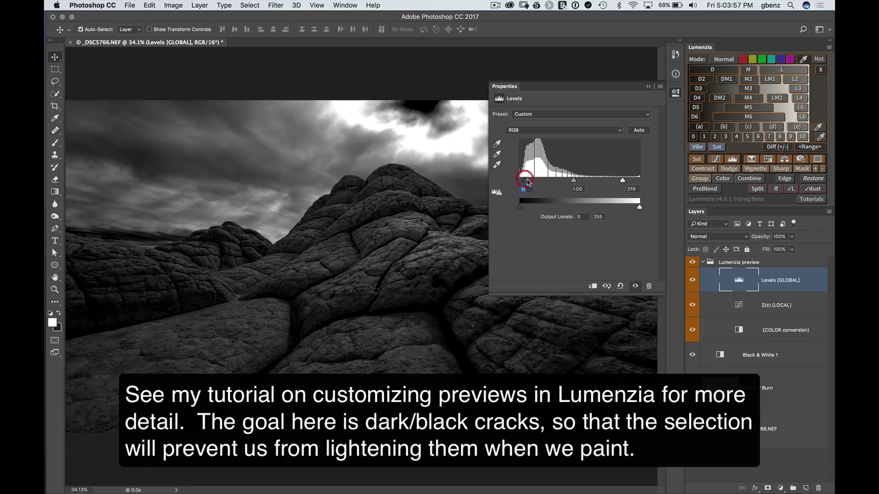
click(675, 93)
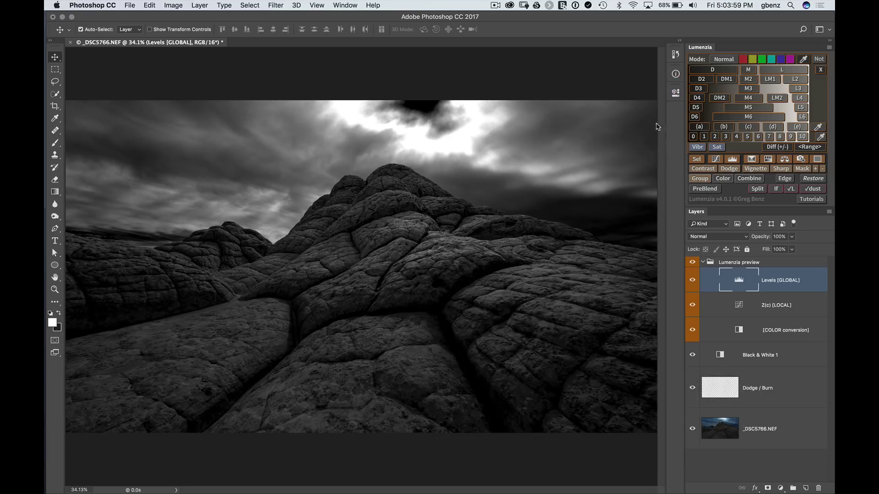
click(698, 161)
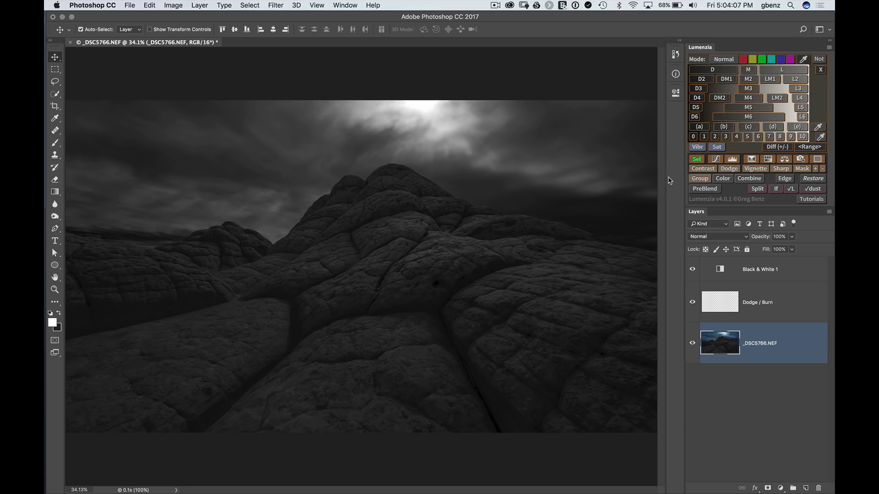
- On the Dodge / Burn layer, dodge the central and foreground rocks in white with the brush at 3% flow
click(719, 304)
key(b)
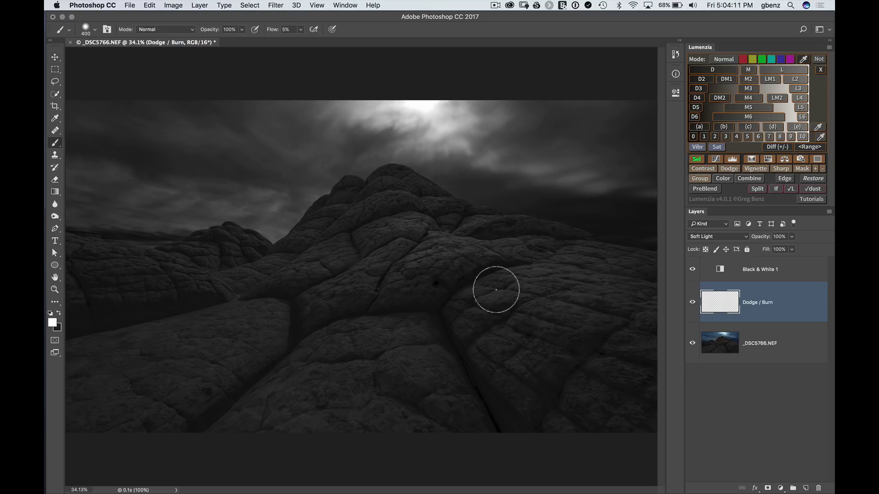
click(287, 29)
text(3)
key(Tab)
mouse_move(459, 261)
mouse_down()
mouse_move(415, 273)
mouse_move(434, 252)
mouse_move(428, 276)
mouse_move(450, 261)
mouse_move(420, 286)
mouse_move(613, 313)
mouse_move(550, 337)
mouse_move(621, 403)
mouse_move(588, 371)
mouse_move(630, 329)
mouse_move(562, 368)
mouse_move(546, 338)
mouse_move(561, 320)
mouse_move(645, 333)
mouse_move(578, 302)
mouse_move(625, 320)
mouse_move(615, 303)
mouse_move(625, 305)
mouse_move(510, 290)
mouse_move(475, 306)
mouse_move(549, 305)
mouse_move(617, 337)
mouse_move(575, 335)
mouse_move(603, 307)
mouse_move(596, 295)
mouse_move(607, 300)
mouse_move(635, 369)
mouse_move(387, 363)
mouse_move(409, 353)
mouse_move(318, 388)
mouse_move(332, 368)
mouse_move(253, 410)
mouse_move(334, 356)
mouse_move(413, 382)
mouse_move(376, 410)
mouse_move(301, 429)
mouse_move(414, 406)
mouse_move(445, 437)
mouse_move(394, 340)
mouse_move(429, 350)
mouse_move(332, 365)
mouse_move(352, 349)
mouse_move(309, 365)
mouse_up()
key(bracketright)
key(bracketright)
key(bracketright)
key(bracketleft)
key(bracketleft)
key(bracketleft)
mouse_move(415, 343)
mouse_down()
mouse_move(410, 389)
mouse_move(359, 407)
mouse_move(424, 409)
mouse_move(363, 339)
mouse_move(339, 348)
mouse_move(360, 329)
mouse_move(433, 323)
mouse_move(449, 417)
mouse_move(481, 407)
mouse_move(449, 402)
mouse_move(481, 347)
mouse_move(488, 317)
mouse_up()
- Dodge from the central rock toward the left foreground slab, using a 250 px brush and then a 400 px brush for the slab
key(bracketleft)
key(bracketleft)
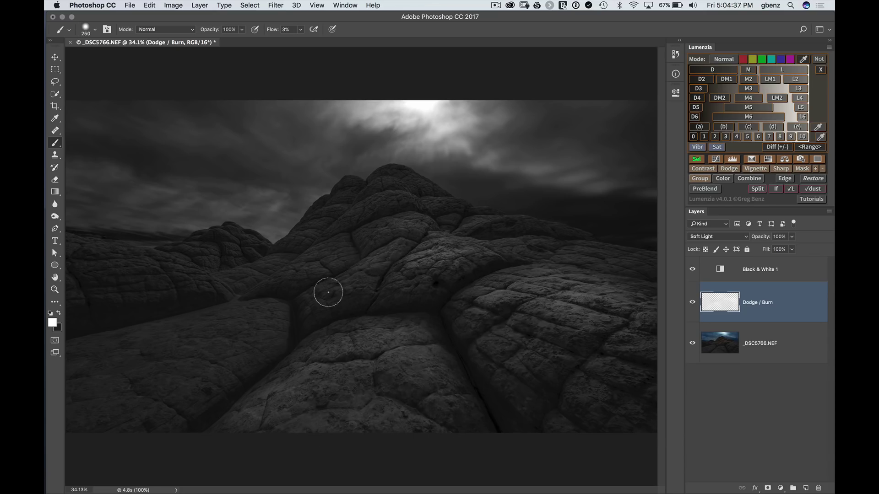
mouse_move(337, 285)
mouse_down()
mouse_move(337, 300)
mouse_move(304, 306)
mouse_move(386, 276)
mouse_move(290, 324)
mouse_move(238, 311)
mouse_move(169, 330)
mouse_move(198, 324)
mouse_move(137, 389)
mouse_move(177, 393)
mouse_up()
key(bracketleft)
key(bracketright)
key(bracketright)
key(bracketright)
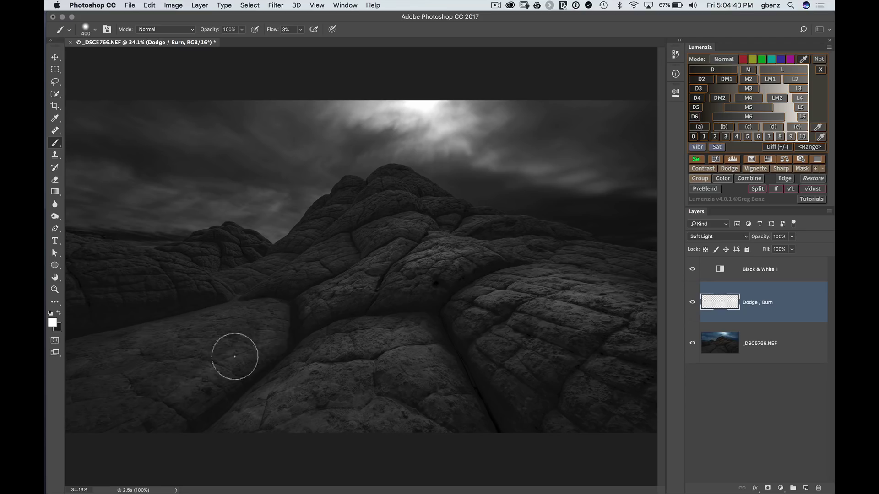
mouse_move(194, 359)
mouse_down()
mouse_move(84, 362)
mouse_move(114, 369)
mouse_move(232, 345)
mouse_move(255, 320)
mouse_move(215, 355)
mouse_up()
- Dodge the mountain's left slope with a 200 px brush and its summit with a smaller one
key(bracketleft)
key(bracketleft)
key(bracketleft)
key(bracketleft)
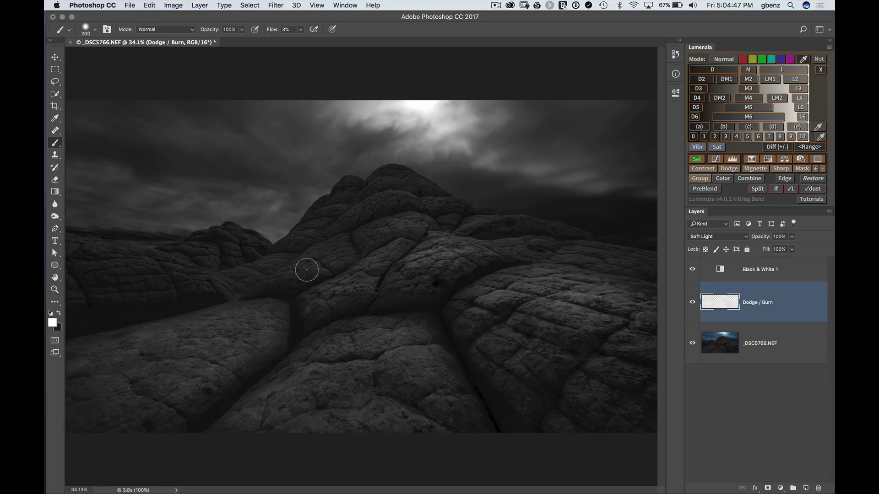
mouse_move(300, 274)
mouse_down()
mouse_move(279, 281)
mouse_move(340, 251)
mouse_move(335, 261)
mouse_move(348, 256)
mouse_move(338, 254)
mouse_move(343, 241)
mouse_move(326, 249)
mouse_move(347, 238)
mouse_move(396, 230)
mouse_move(378, 238)
mouse_move(370, 236)
mouse_move(383, 226)
mouse_move(367, 229)
mouse_move(417, 217)
mouse_move(367, 238)
mouse_move(423, 228)
mouse_move(415, 215)
mouse_move(399, 218)
mouse_move(414, 192)
mouse_move(375, 204)
mouse_move(411, 196)
mouse_move(336, 225)
mouse_move(392, 198)
mouse_move(464, 205)
mouse_move(382, 174)
mouse_up()
key(bracketleft)
key(bracketleft)
mouse_move(438, 192)
mouse_down()
mouse_move(447, 184)
mouse_move(412, 167)
mouse_move(442, 186)
mouse_move(343, 177)
mouse_up()
key(bracketright)
key(bracketleft)
key(bracketleft)
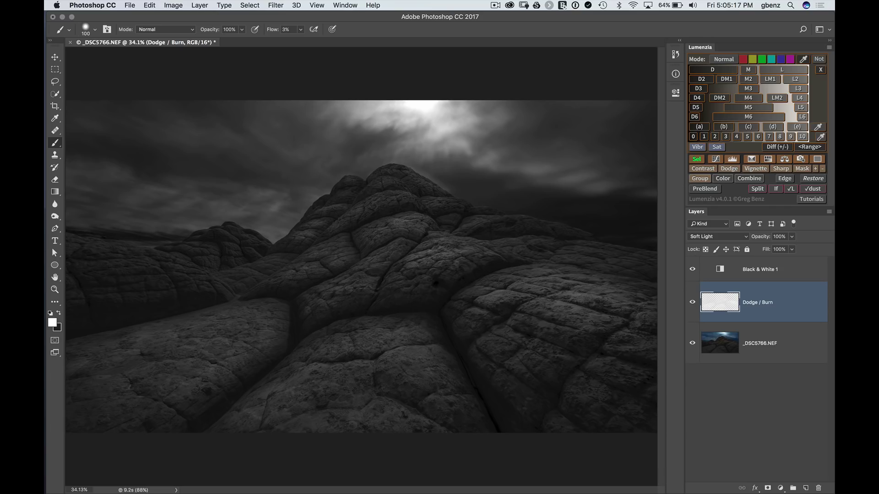
- Resize the brush and dodge the distant rocky outcrop to the left of the mountain
key(bracketright)
key(bracketright)
key(bracketright)
key(bracketright)
key(bracketright)
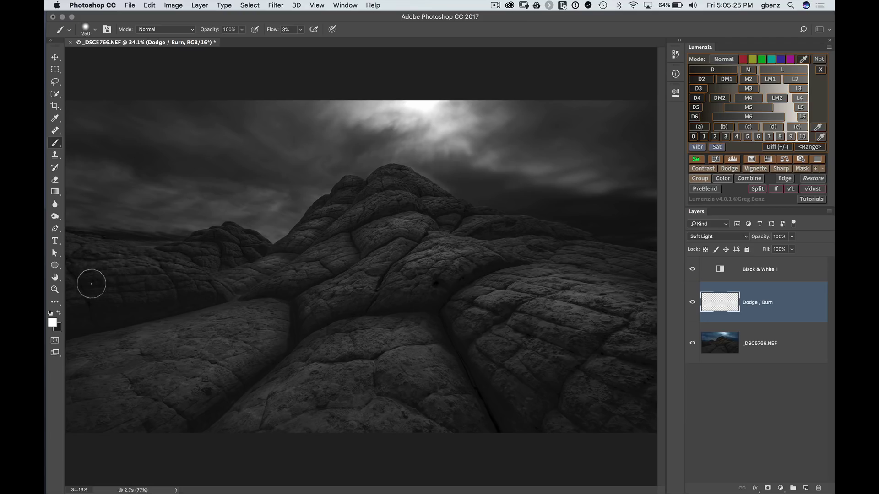
key(bracketleft)
key(bracketleft)
key(bracketleft)
key(bracketleft)
mouse_move(231, 236)
mouse_down()
mouse_move(238, 231)
mouse_move(256, 247)
mouse_move(246, 249)
mouse_move(256, 238)
mouse_move(178, 253)
mouse_up()
- Dodge the ridge on the mountain's right side and compare the image with the Dodge / Burn layer hidden and shown
key(bracketright)
mouse_move(506, 249)
mouse_down()
mouse_move(599, 248)
mouse_move(620, 259)
mouse_move(552, 245)
mouse_move(628, 259)
mouse_move(638, 275)
mouse_move(618, 257)
mouse_move(628, 253)
mouse_move(609, 249)
mouse_move(656, 262)
mouse_move(550, 248)
mouse_move(575, 231)
mouse_up()
key(bracketleft)
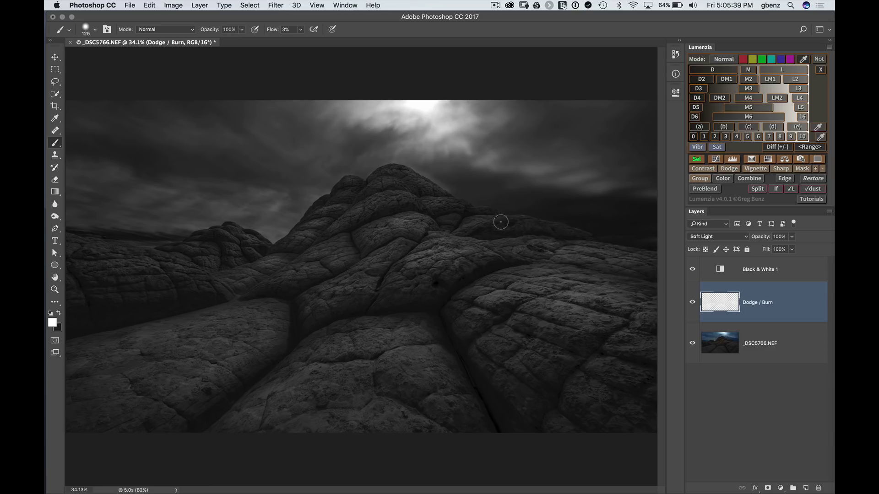
key(bracketleft)
key(super+comma)
key(super+comma)
key(super+comma)
key(super+comma)
- Burn the deep cracks between the foreground rocks with black, starting near 200 px and reducing the brush to 80 px
key(x)
key(bracketright)
key(bracketright)
key(bracketright)
key(bracketright)
key(bracketright)
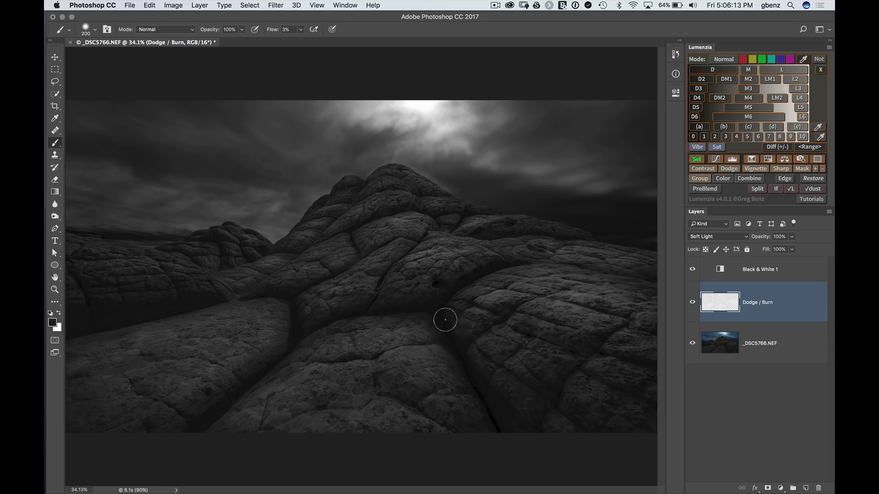
key(bracketleft)
mouse_move(349, 314)
mouse_down()
mouse_move(297, 347)
mouse_move(288, 306)
mouse_move(283, 353)
mouse_up()
key(bracketleft)
key(bracketleft)
key(bracketleft)
key(bracketleft)
key(bracketleft)
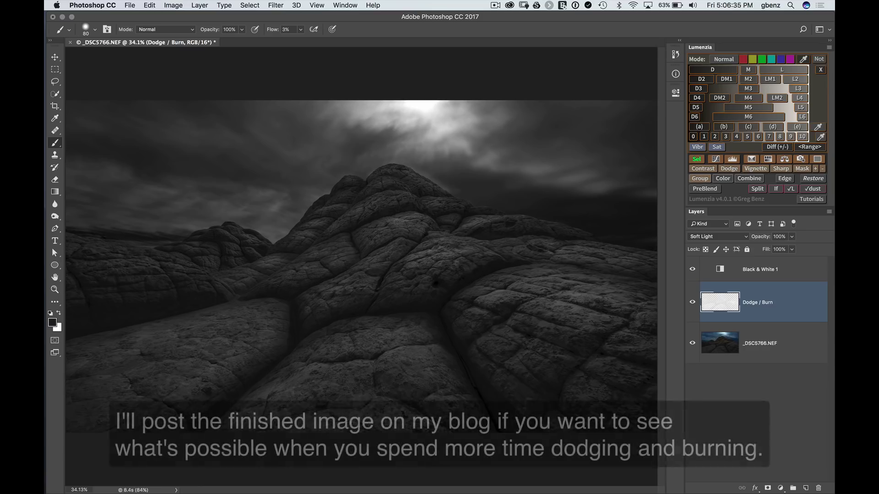
- Resize the brush to 150 px and compare the image with and without the Dodge / Burn layer
key(bracketright)
key(bracketright)
key(bracketright)
key(bracketright)
key(bracketright)
key(bracketright)
key(bracketright)
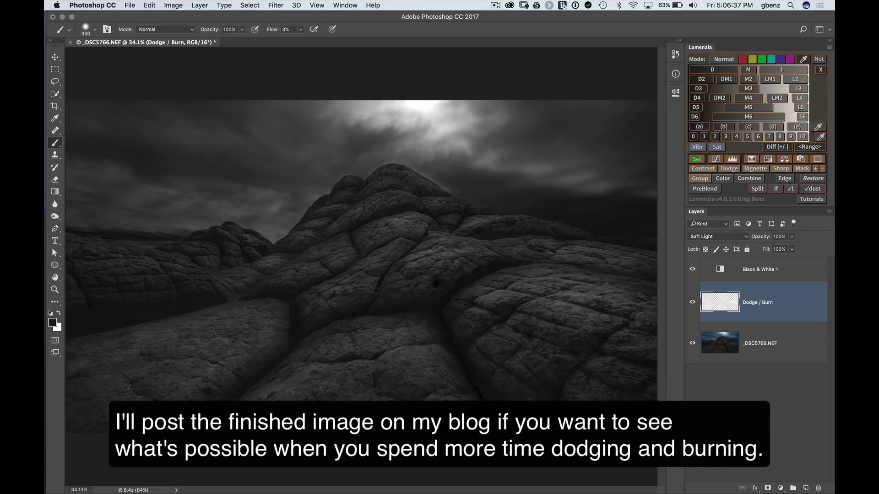
key(bracketleft)
key(bracketleft)
key(bracketleft)
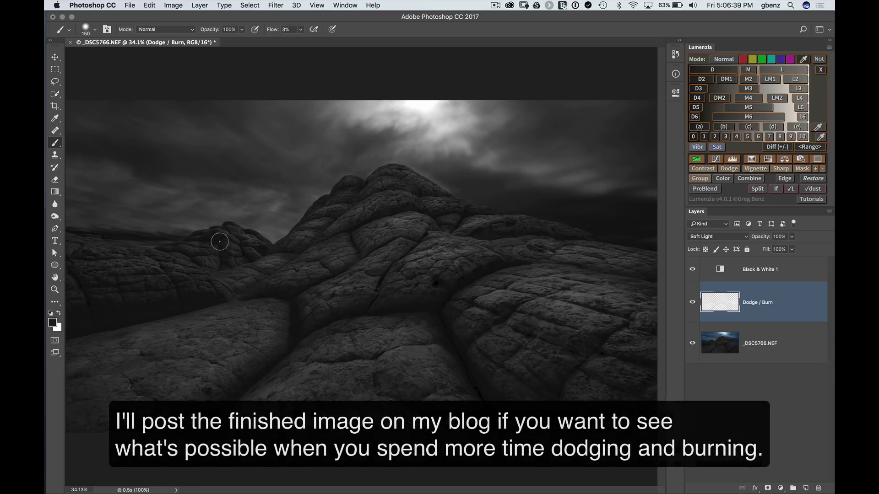
click(692, 302)
click(692, 302)
click(692, 302)
click(692, 302)
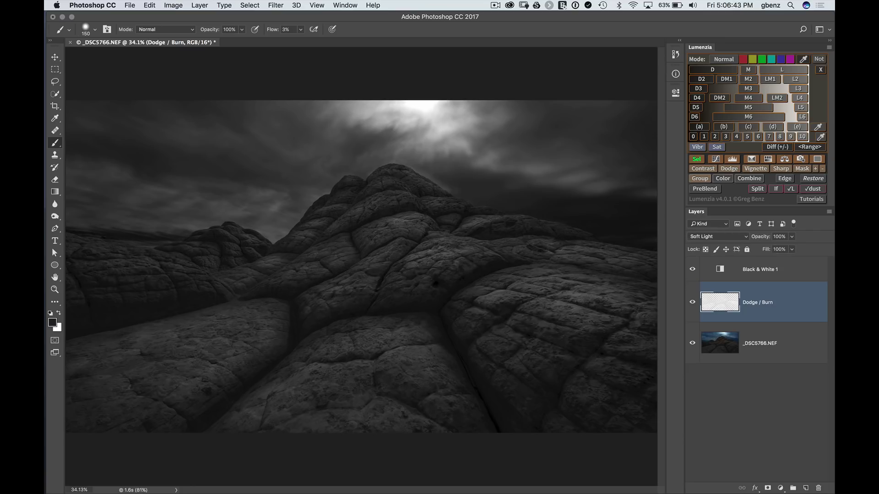
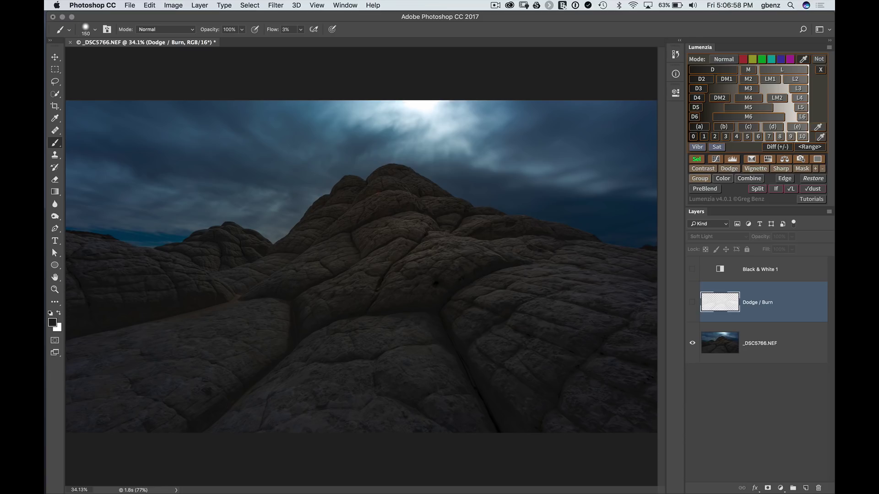
- Clear the active luminosity selection
click(250, 5)
click(251, 5)
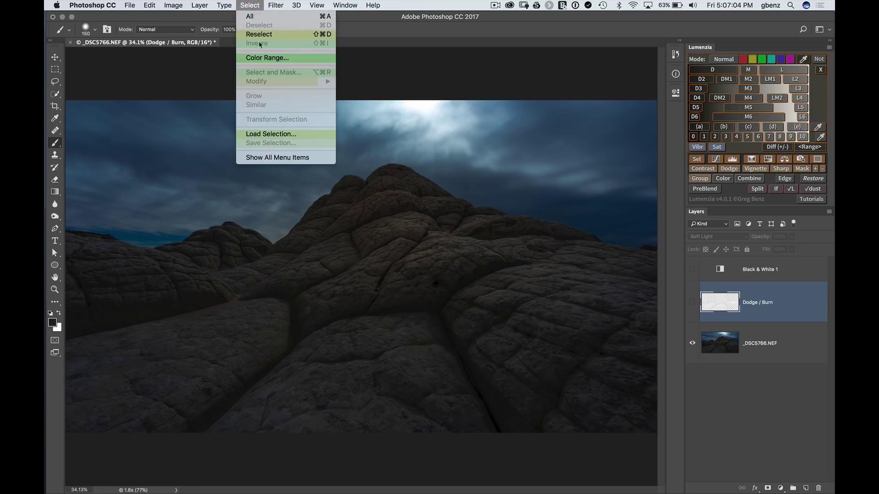
click(251, 5)
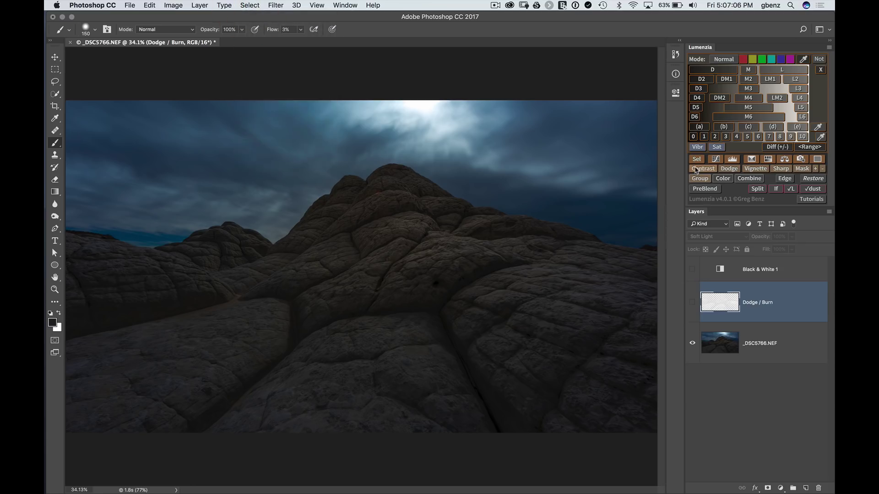
- Start an interactive Lumenzia color mask and sample the blue sky with Fuzziness 49 and Range 80%
click(723, 179)
drag(457, 176, 503, 299)
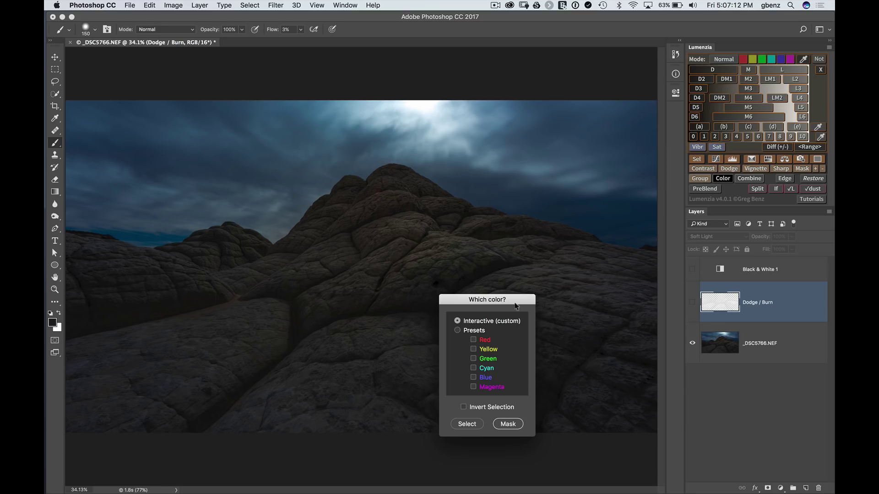
click(508, 423)
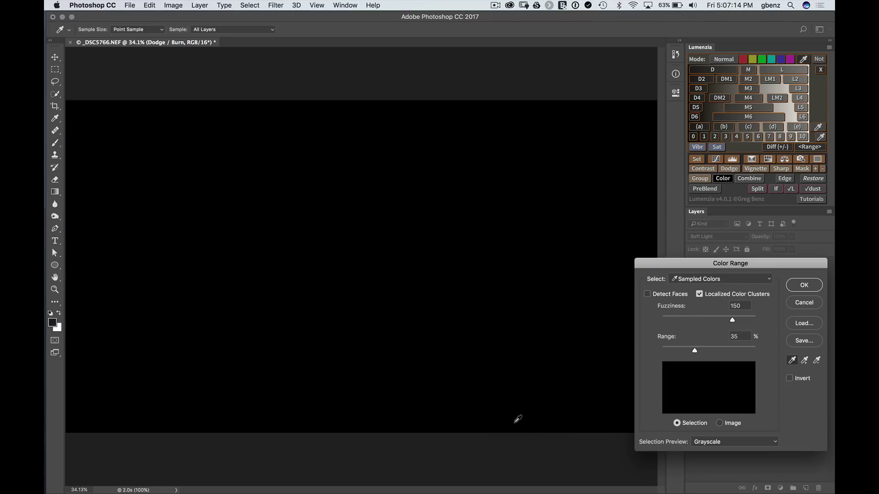
click(631, 130)
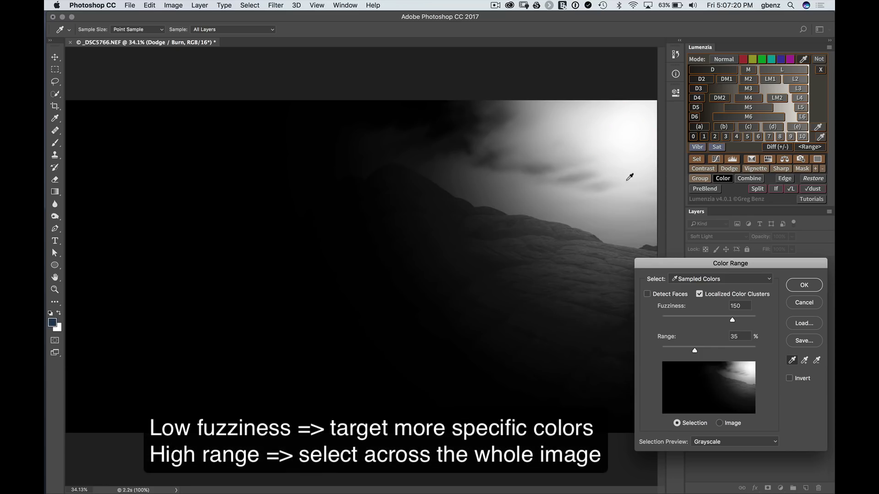
click(686, 320)
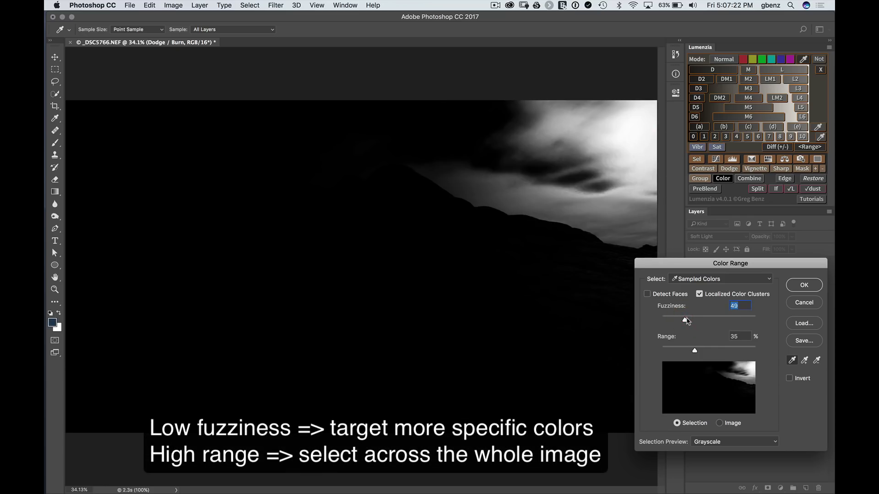
click(734, 348)
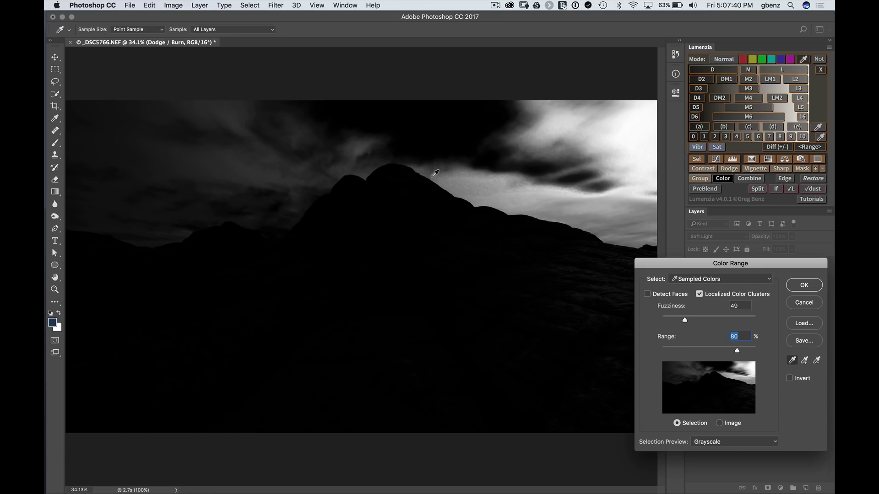
- Add the remaining sky tones to the color range by sampling across the whole sky
click(641, 160)
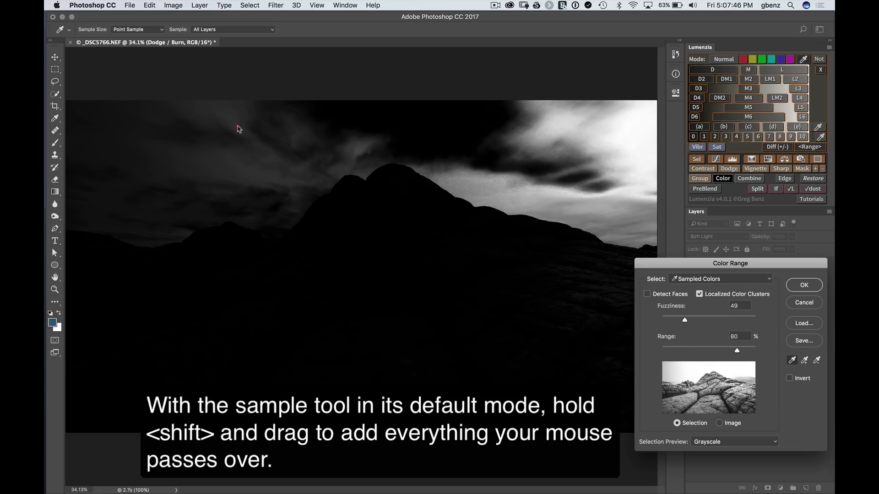
shift+click(117, 192)
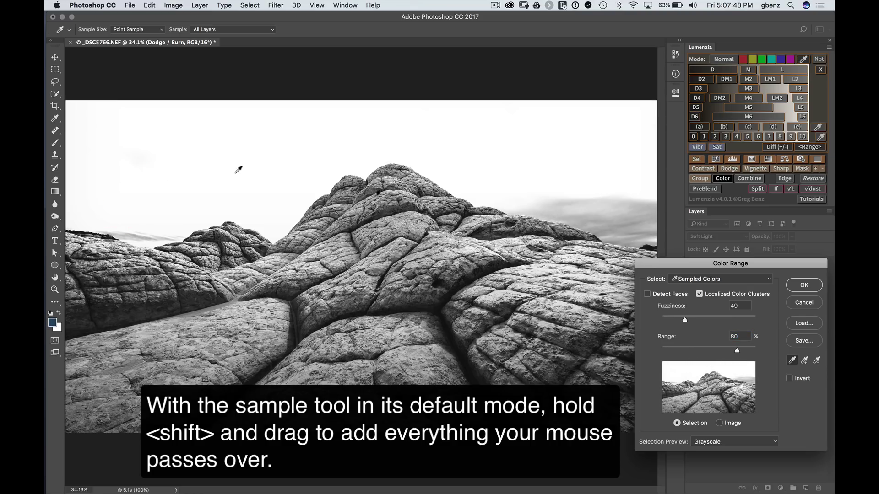
shift+click(621, 208)
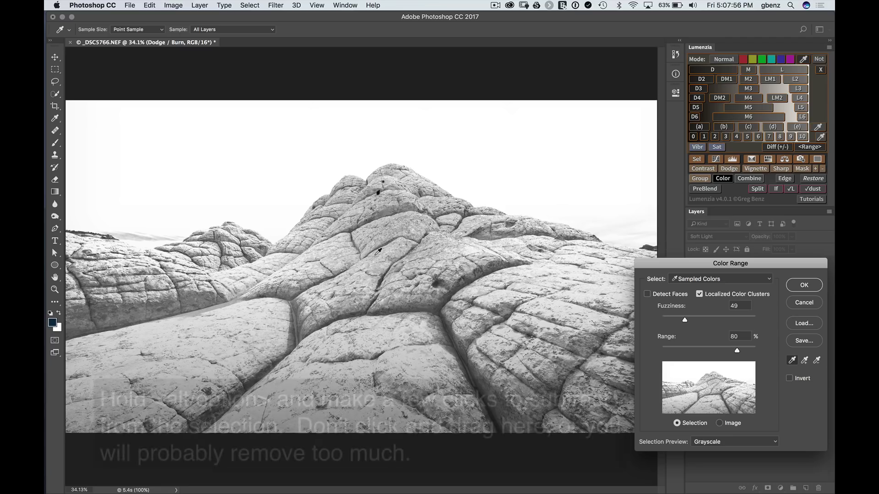
- Subtract the foreground, ridge and mountain slope rock tones from the color range so only the sky is selected
key(alt)
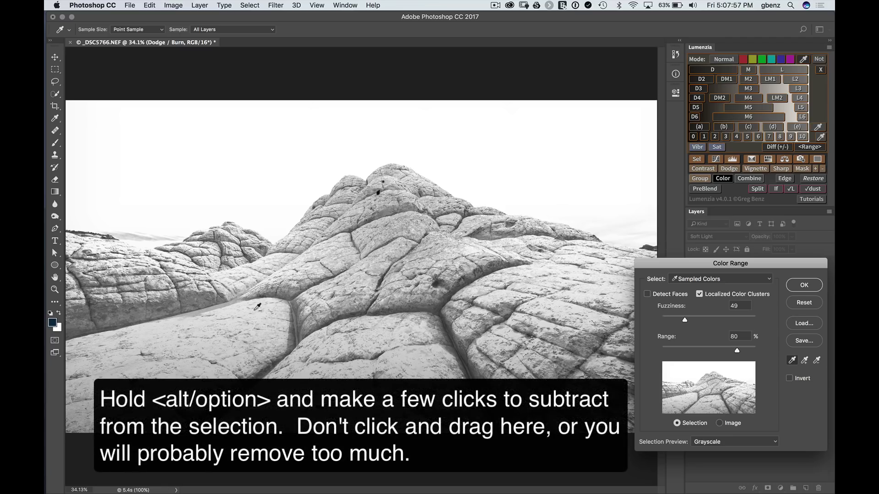
alt+click(200, 340)
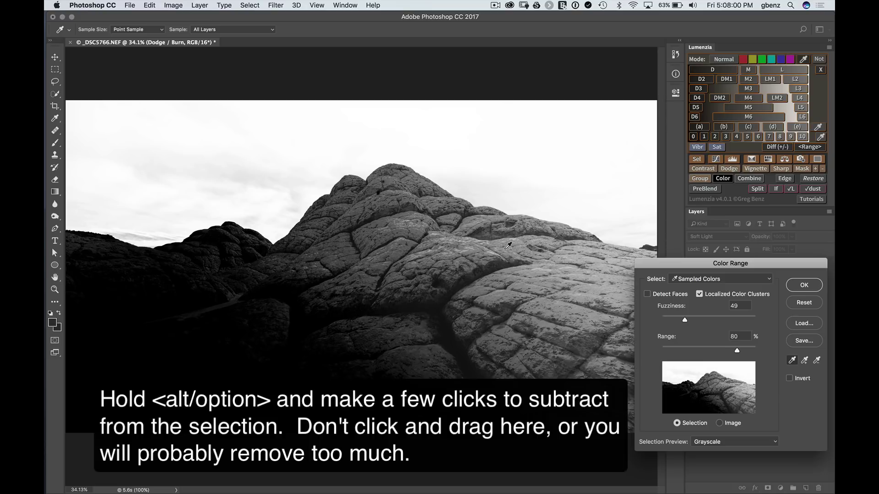
alt+click(508, 246)
alt+click(516, 299)
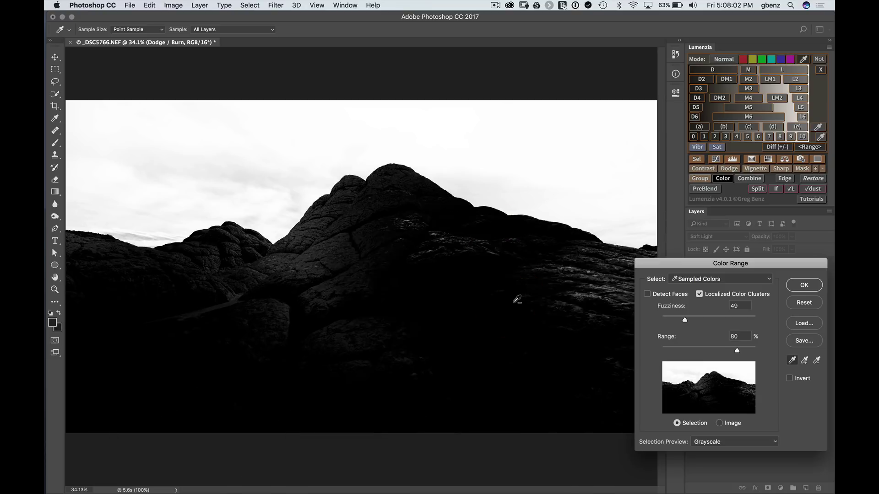
alt+click(610, 275)
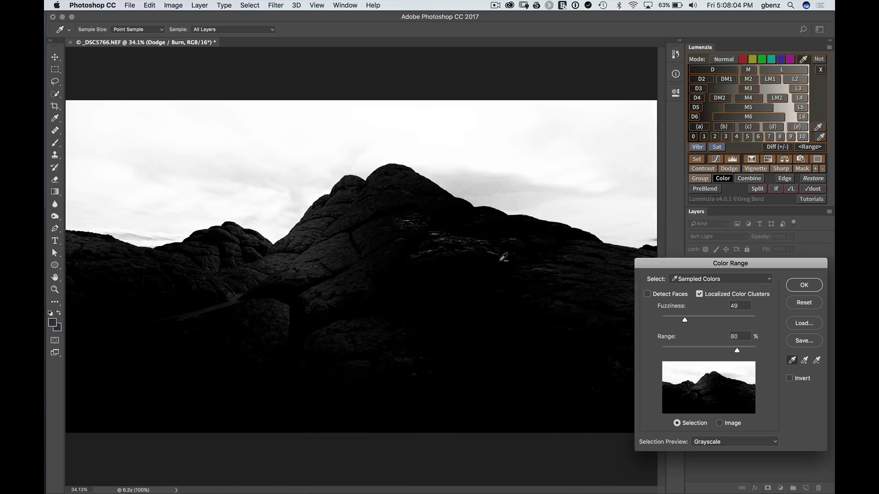
alt+click(320, 253)
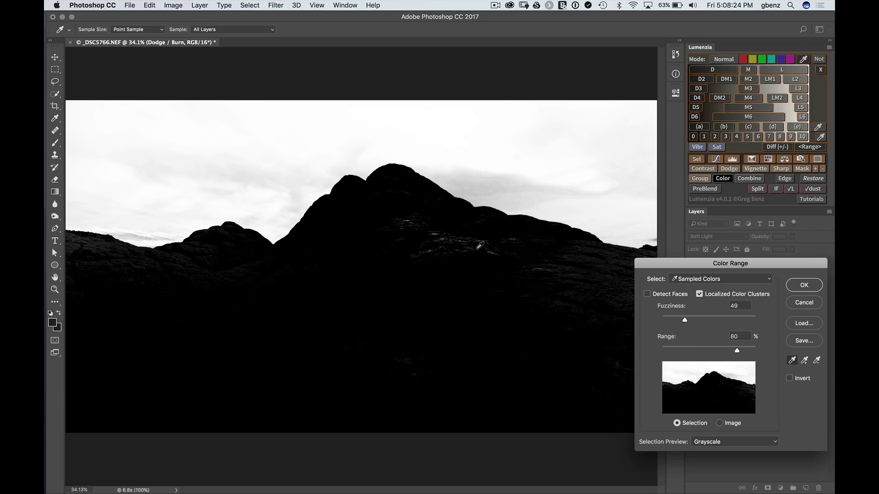
- Apply the color range as a mask on the Dodge / Burn layer and show the Dodge / Burn and Black & White layers
click(796, 285)
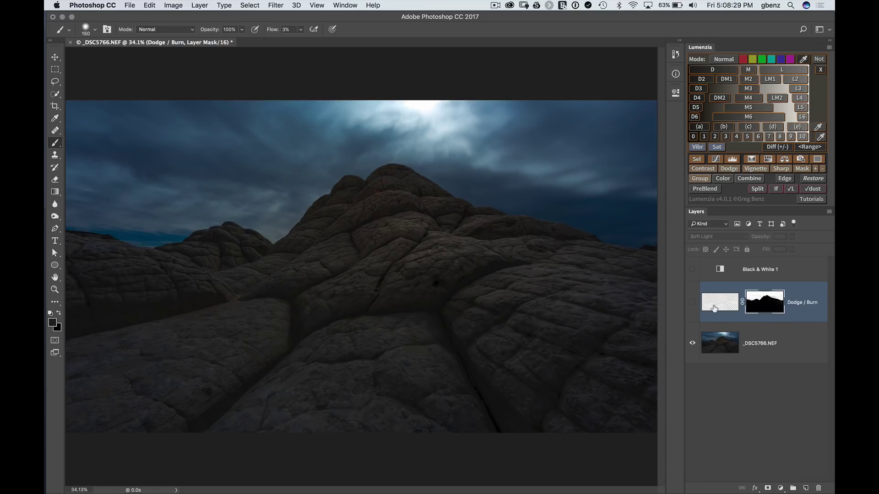
click(692, 302)
click(692, 269)
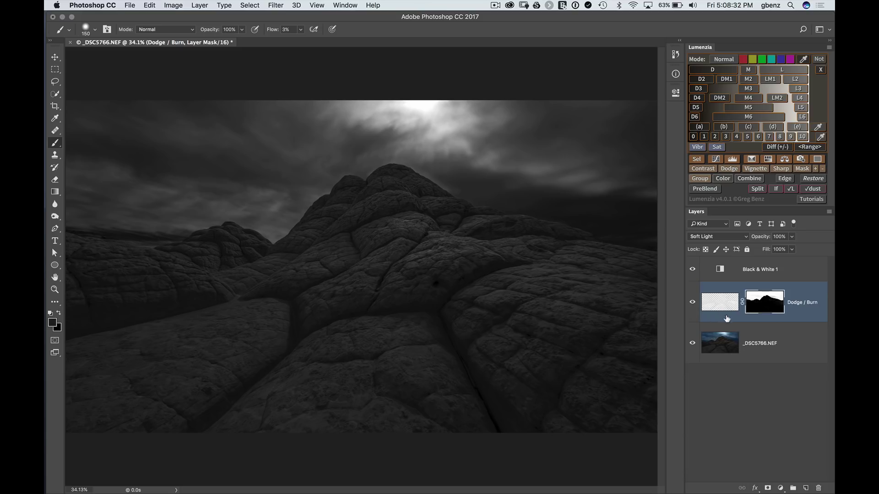
- Compare the image with the Dodge / Burn layer mask off and on, and invert the mask to reveal the rocks instead of the sky
shift+click(766, 306)
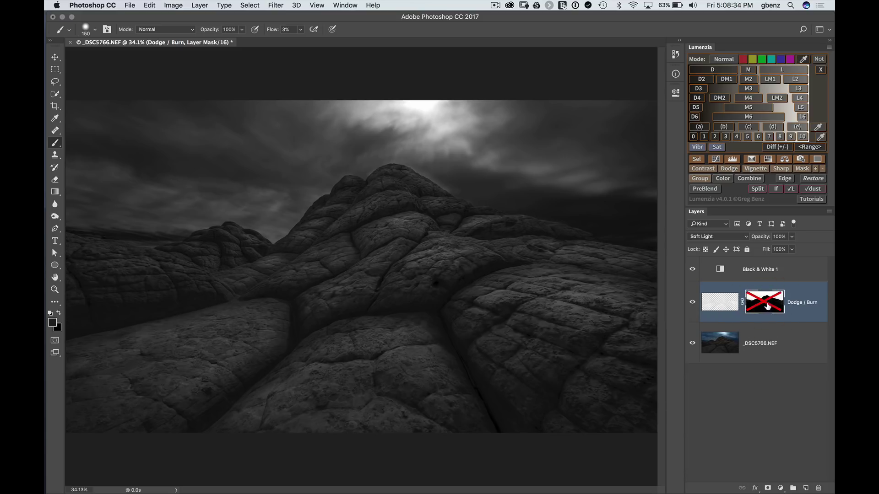
shift+click(767, 306)
shift+click(769, 307)
shift+click(768, 307)
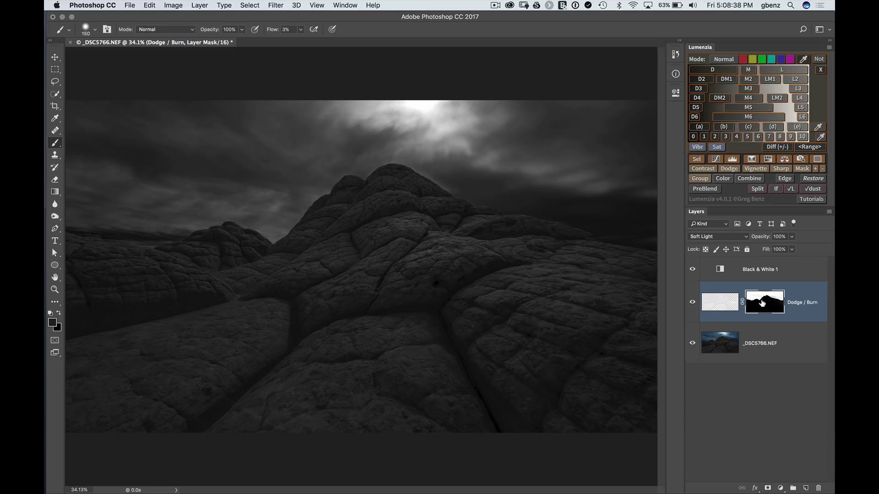
key(super+i)
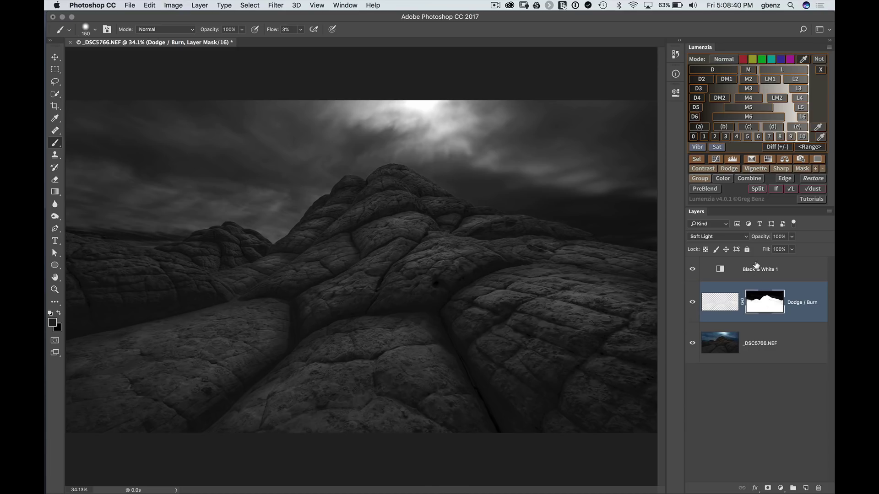
- Compare the Dodge / Burn layer's effect with its inverted mask disabled and enabled, checking the transition between sky and rocks
shift+click(770, 302)
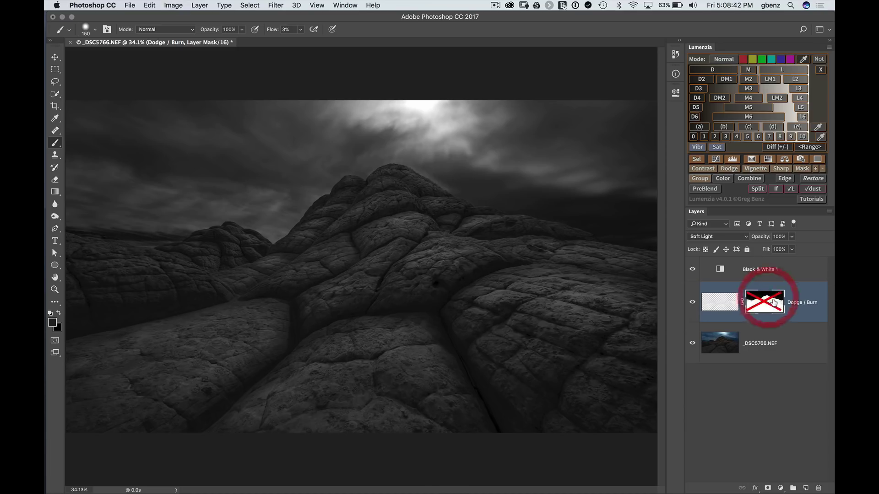
shift+click(772, 304)
shift+click(774, 306)
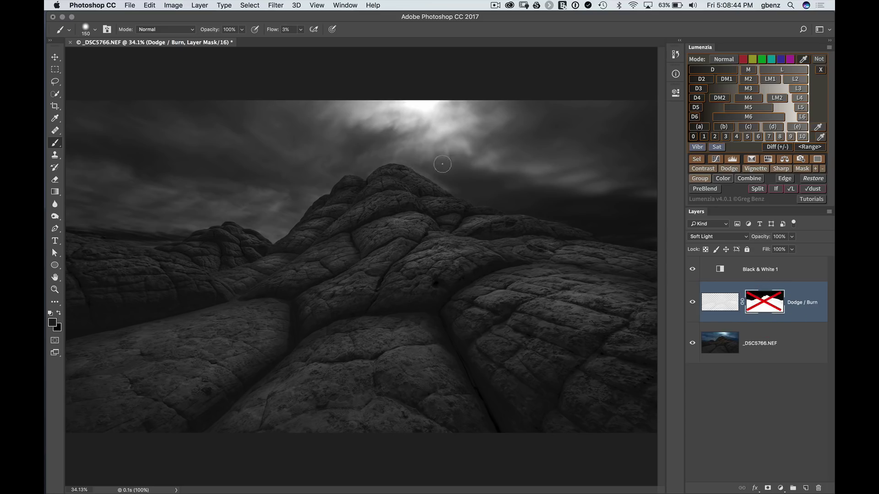
shift+click(770, 306)
shift+click(769, 306)
shift+click(770, 306)
shift+click(771, 307)
shift+click(771, 308)
shift+click(770, 308)
shift+click(768, 308)
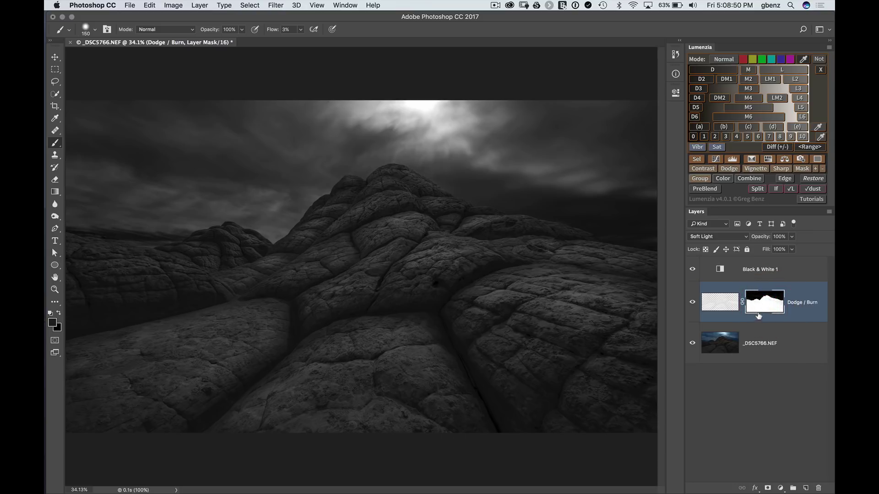
- Display the Dodge / Burn mask alone and increase its contrast with Levels, using input black 46 and input white 200
alt+click(769, 303)
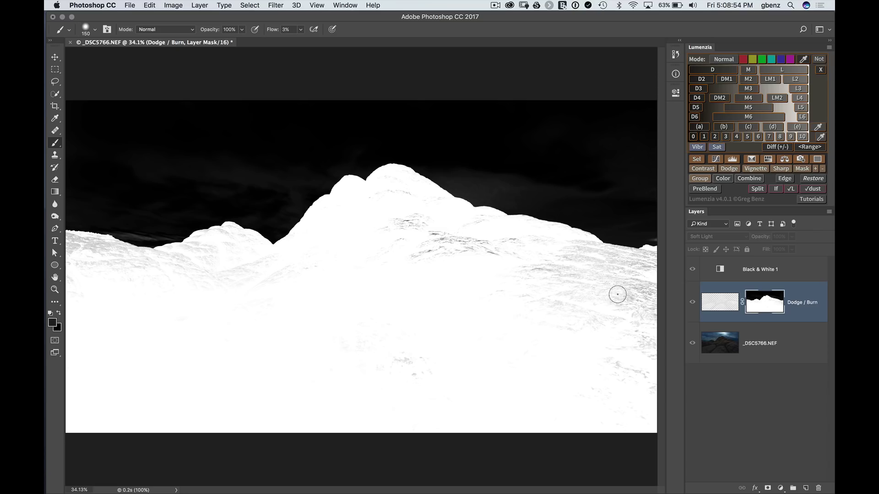
click(174, 6)
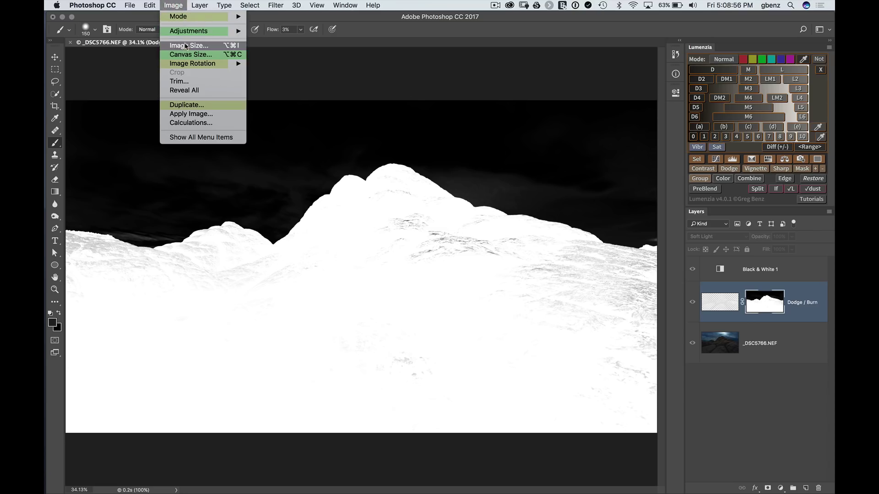
mouse_move(185, 31)
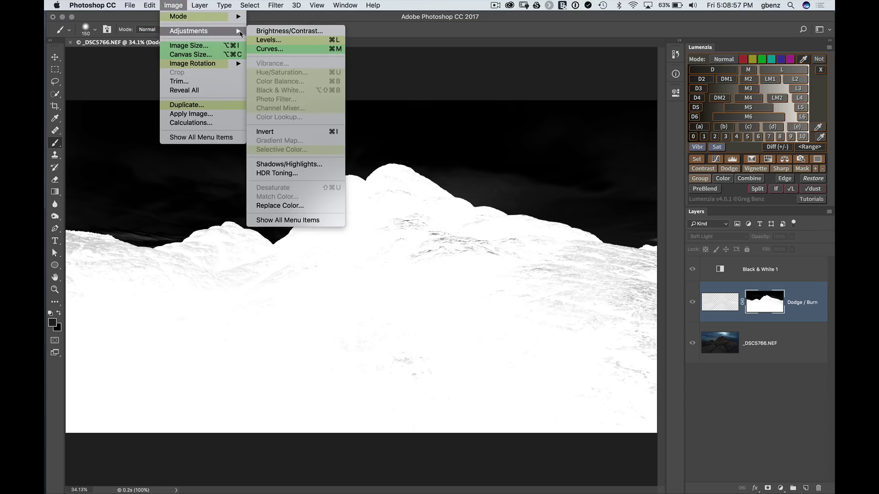
click(270, 40)
drag(441, 238, 438, 274)
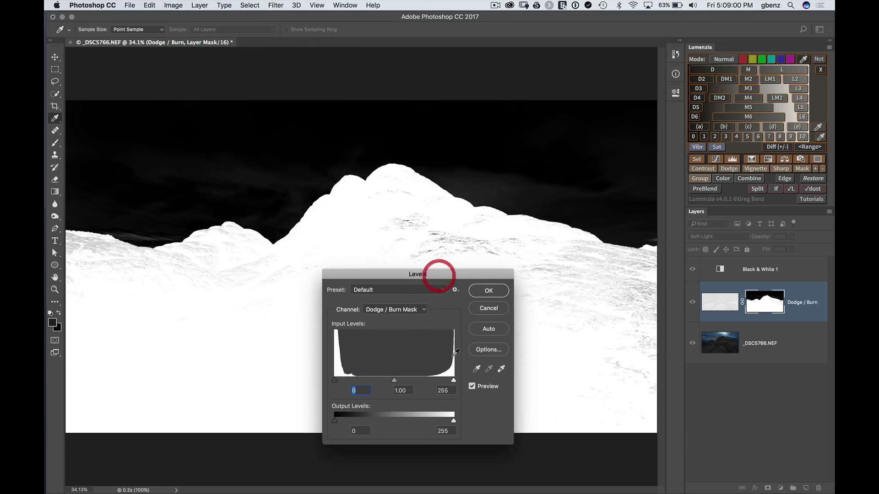
drag(453, 380, 427, 383)
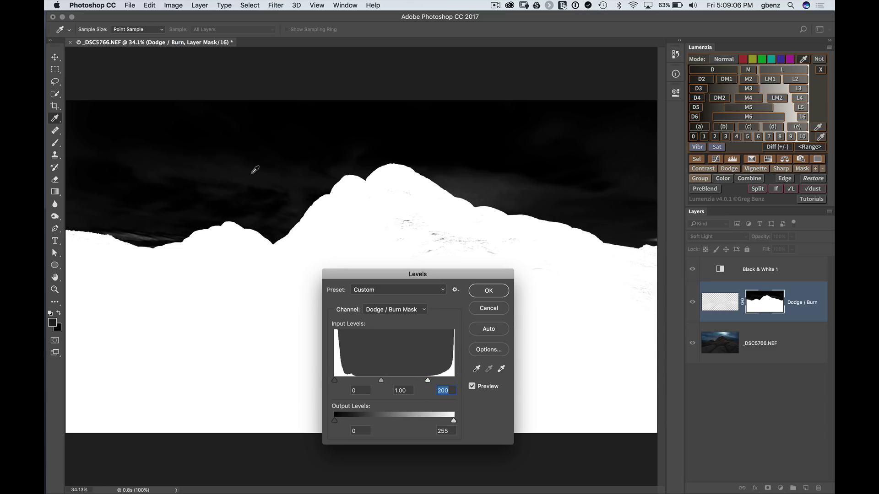
drag(335, 381, 356, 383)
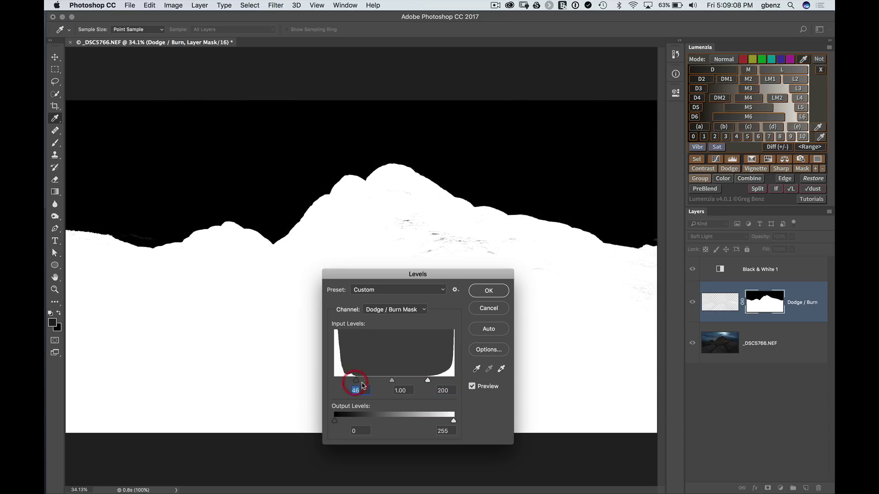
click(488, 291)
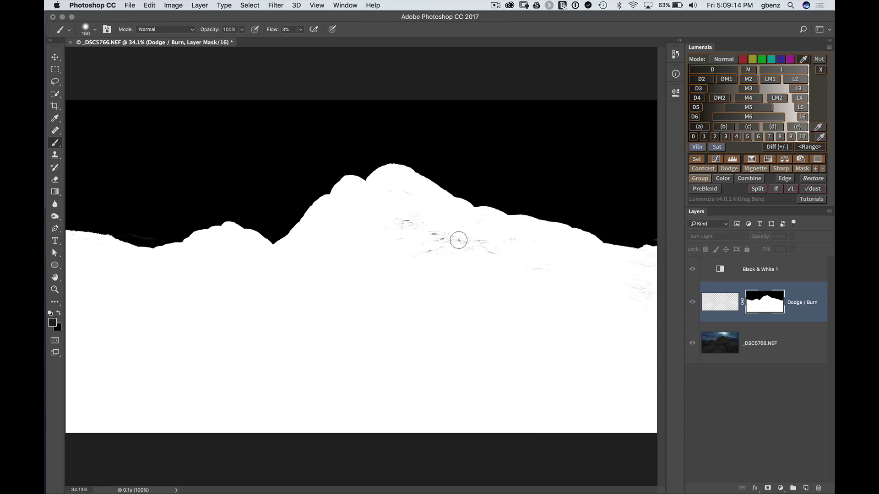
- Paint white over the dark specks on the rocks in the mask, raising brush flow to 17%, and compare the Dodge / Burn layer off and on
key(x)
mouse_move(457, 238)
mouse_down()
mouse_move(433, 240)
mouse_move(443, 234)
mouse_move(402, 221)
mouse_move(466, 239)
mouse_move(407, 246)
mouse_move(489, 260)
mouse_move(447, 239)
mouse_move(502, 249)
mouse_move(408, 240)
mouse_move(475, 254)
mouse_up()
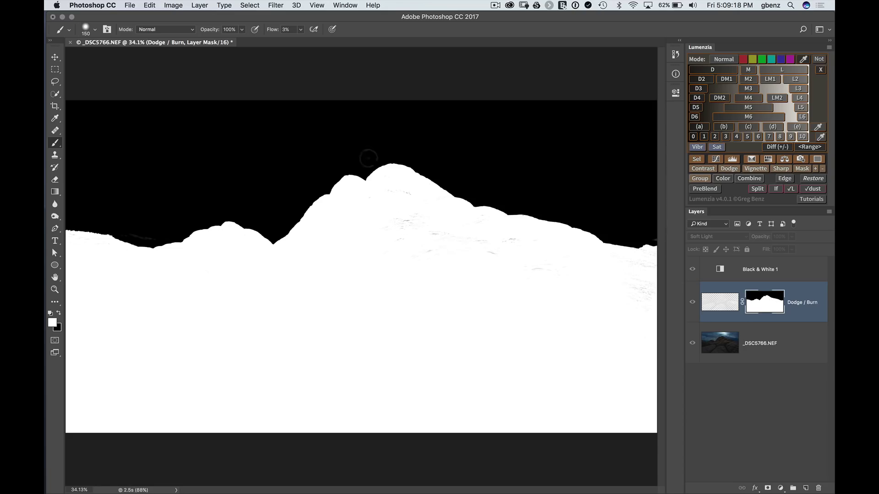
drag(266, 32, 285, 33)
mouse_move(480, 260)
mouse_down()
mouse_move(494, 237)
mouse_move(557, 274)
mouse_move(645, 296)
mouse_move(626, 281)
mouse_move(641, 262)
mouse_move(514, 243)
mouse_move(385, 193)
mouse_move(421, 206)
mouse_move(380, 238)
mouse_move(239, 290)
mouse_move(150, 281)
mouse_up()
mouse_move(602, 305)
mouse_down()
mouse_move(649, 265)
mouse_move(612, 293)
mouse_up()
alt+click(767, 306)
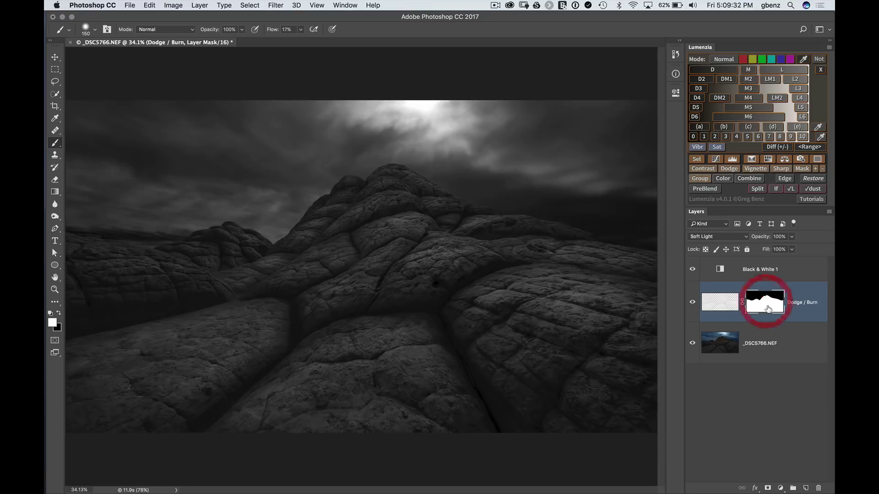
click(693, 302)
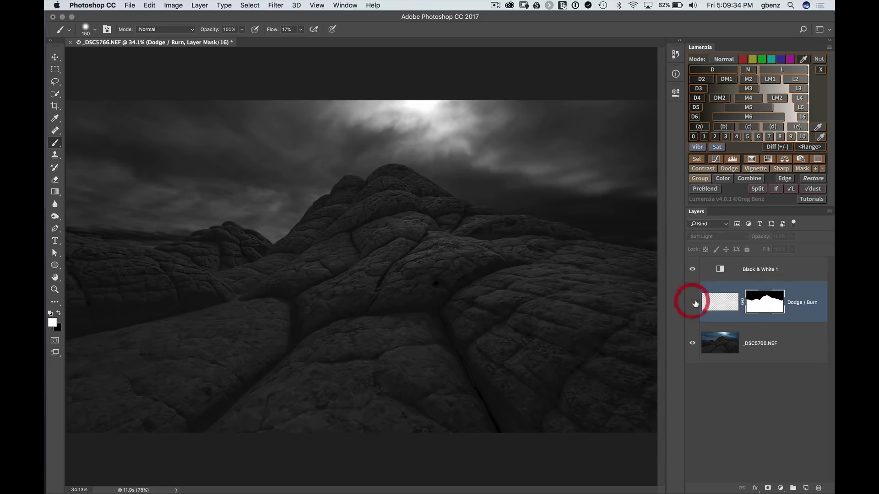
click(693, 302)
click(693, 302)
click(693, 302)
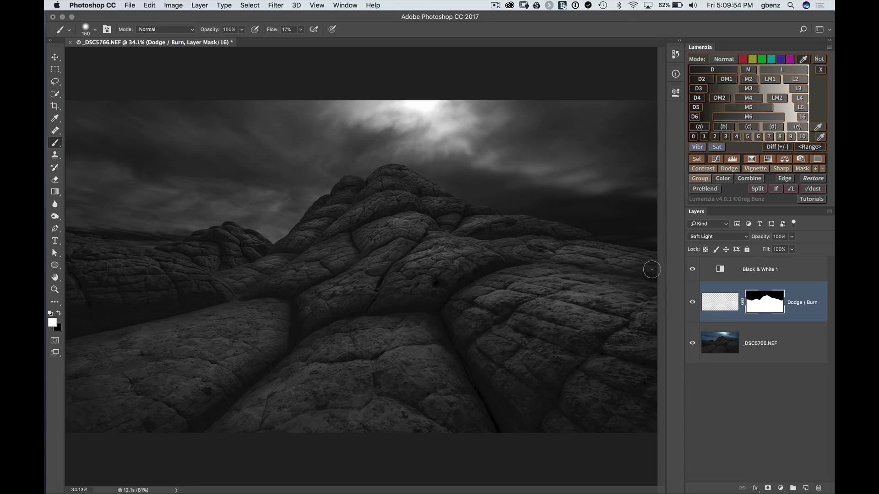
- Load the Dodge / Burn mask as a selection, invert it to the sky, and add an unfeathered Lumenzia Contrast layer
super+click(766, 309)
click(250, 5)
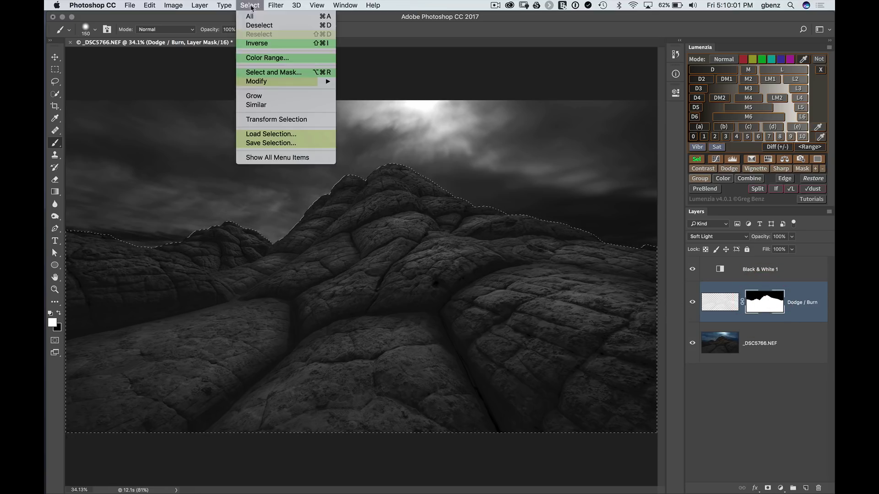
click(259, 44)
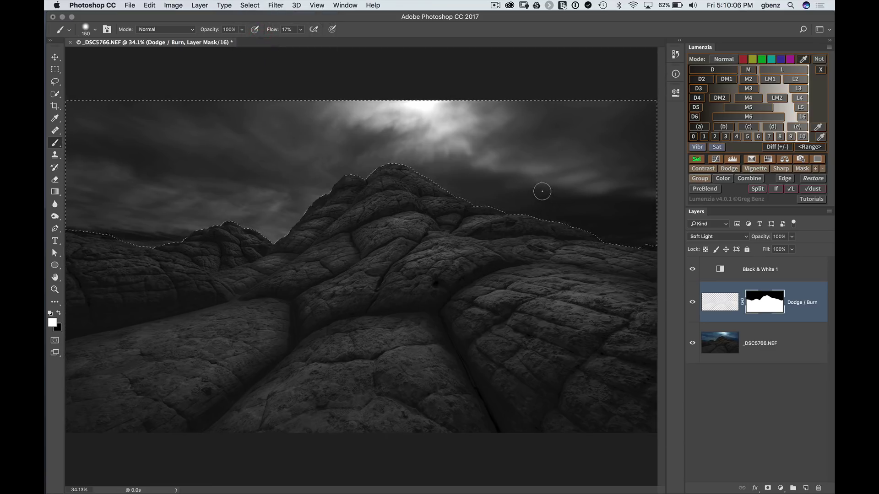
click(707, 170)
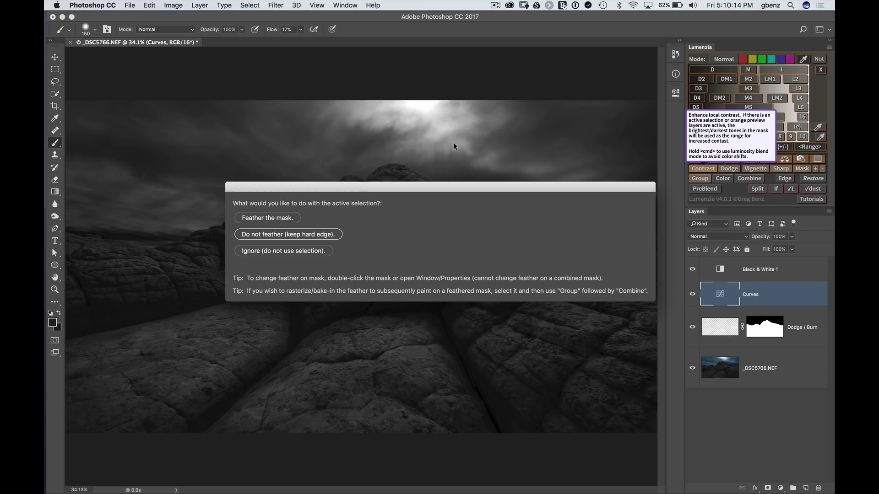
click(312, 233)
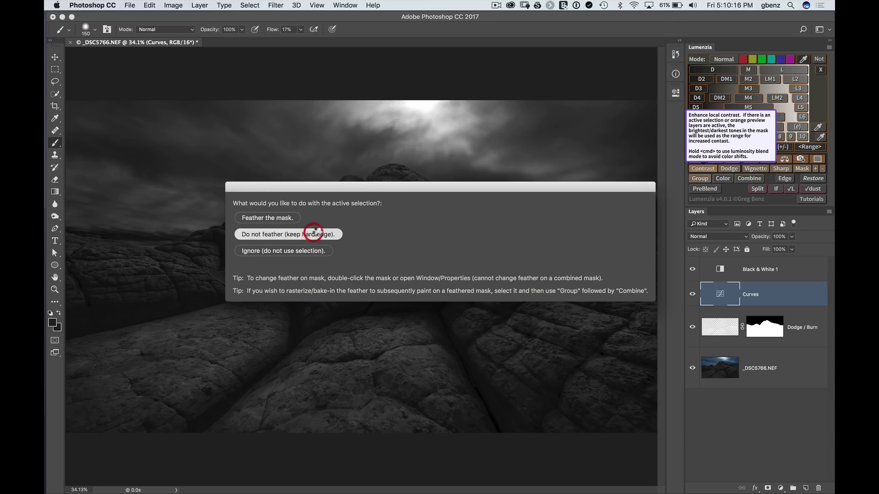
double_click(720, 294)
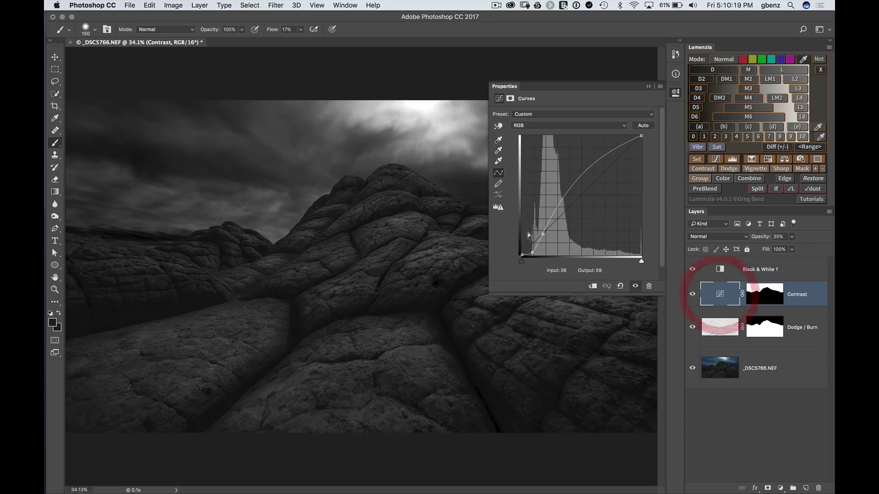
click(674, 94)
- Reduce the sky Contrast layer's opacity to 17%, comparing the image with the layer hidden and shown
click(692, 295)
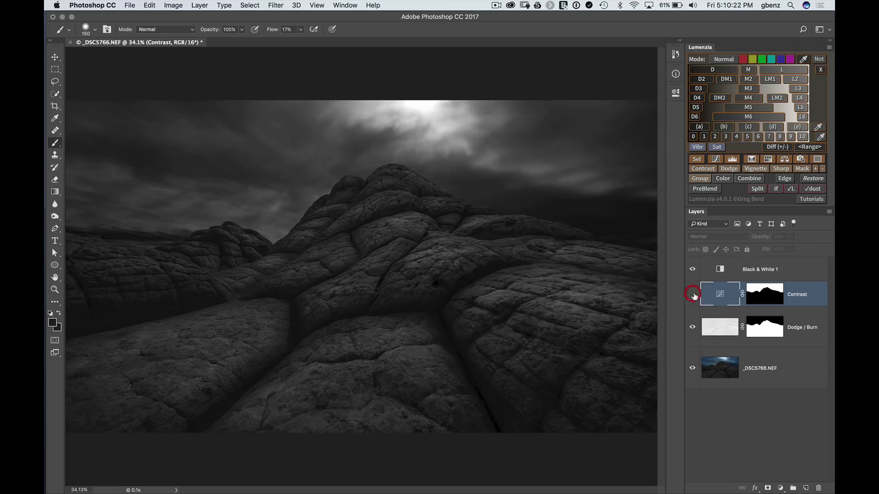
click(693, 295)
click(692, 295)
click(692, 295)
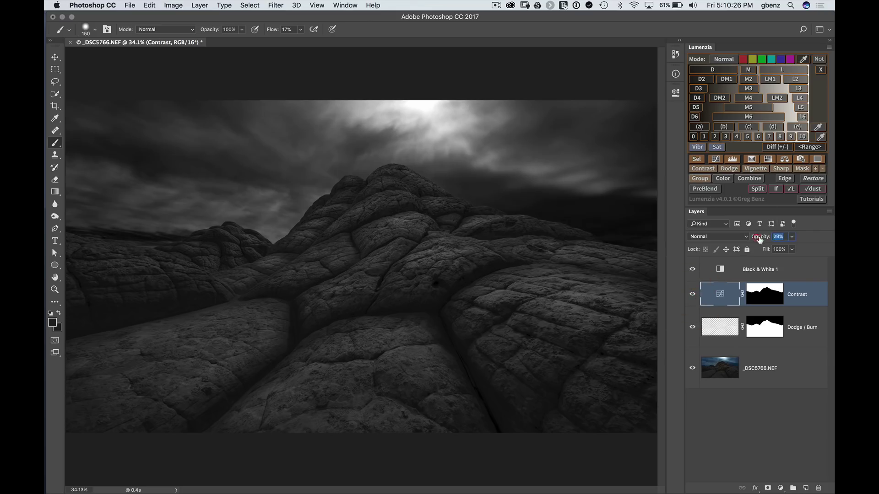
drag(760, 237, 762, 238)
click(695, 296)
click(694, 295)
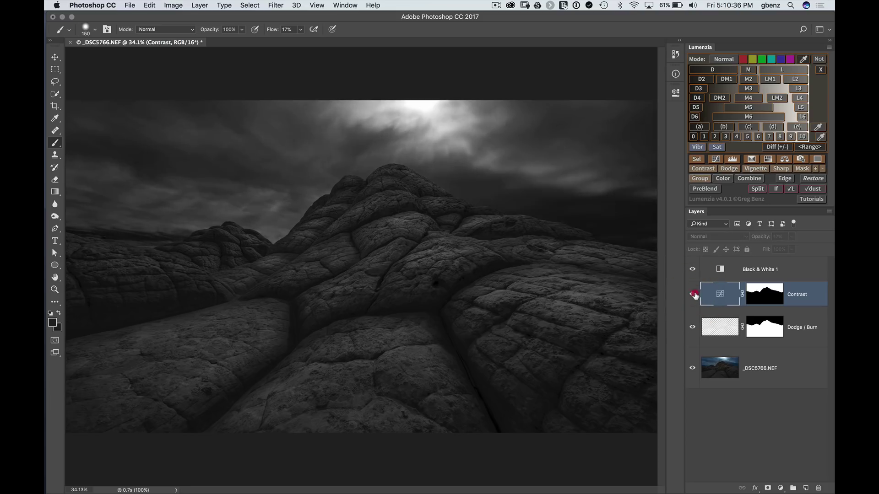
click(696, 296)
click(698, 296)
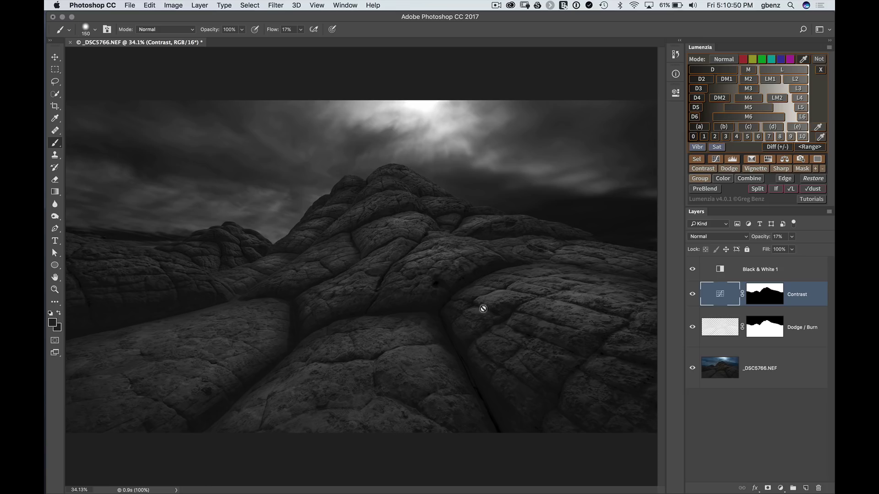
- Load the rock mask as a selection and add a second Lumenzia Contrast layer without feathering, comparing its effect off and on
ctrl+click(767, 328)
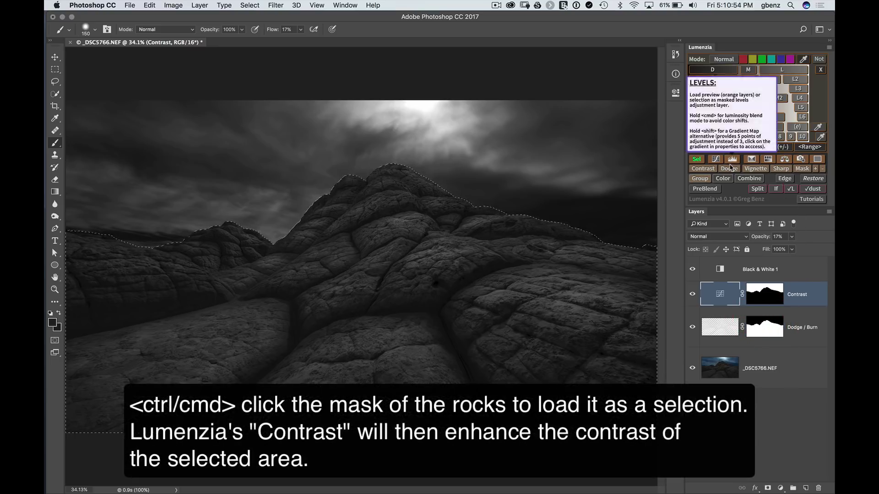
click(707, 169)
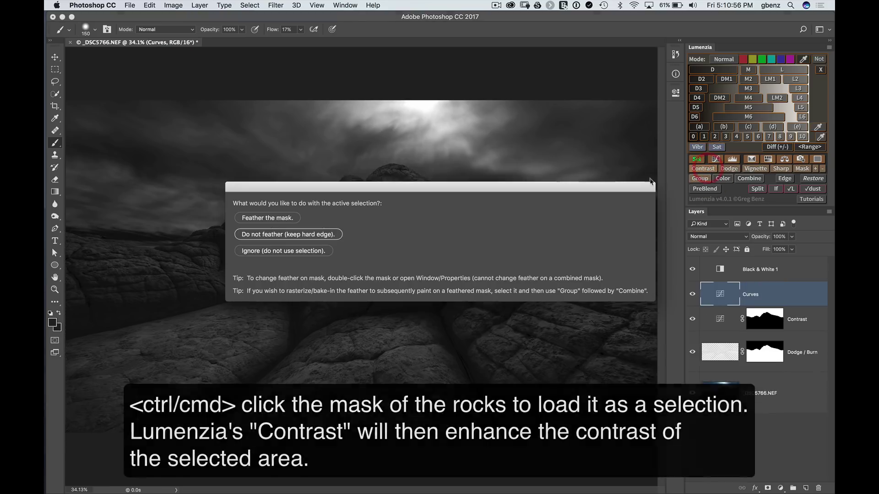
click(322, 234)
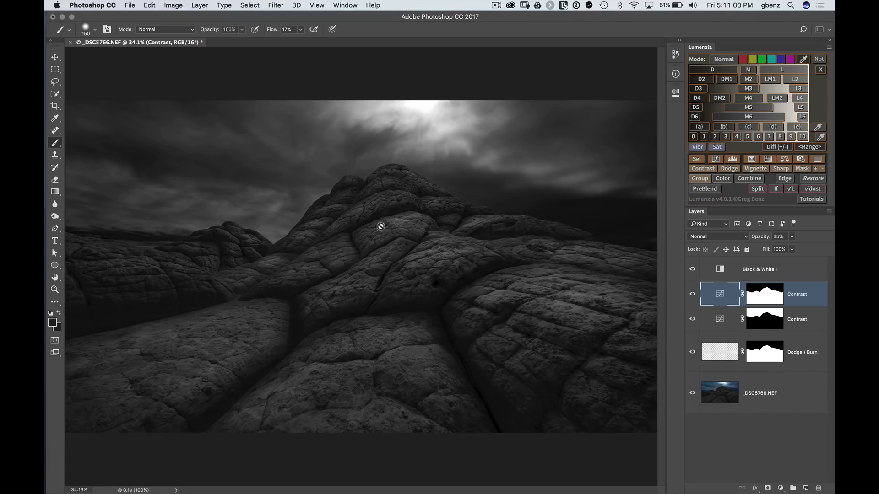
click(692, 294)
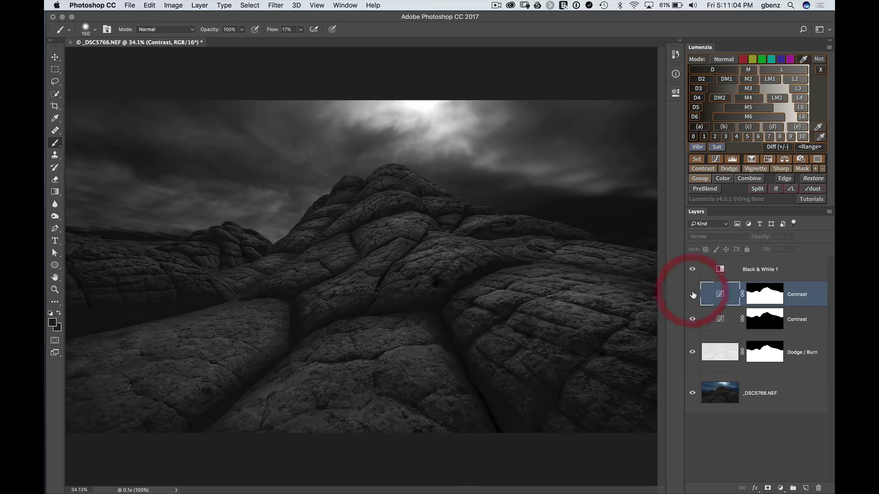
click(692, 293)
- Move the rock Contrast layer below the sky Contrast layer and group it with the Dodge / Burn layer
drag(716, 293, 726, 323)
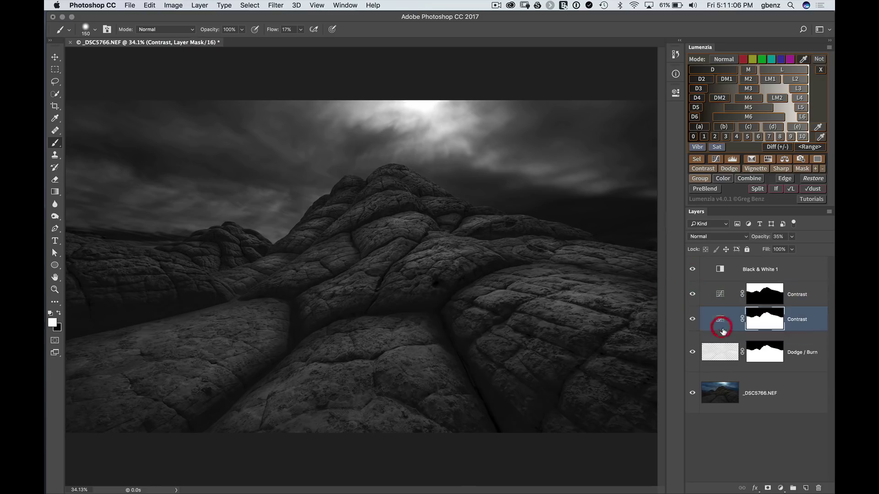
click(764, 324)
shift+click(723, 358)
key(super+g)
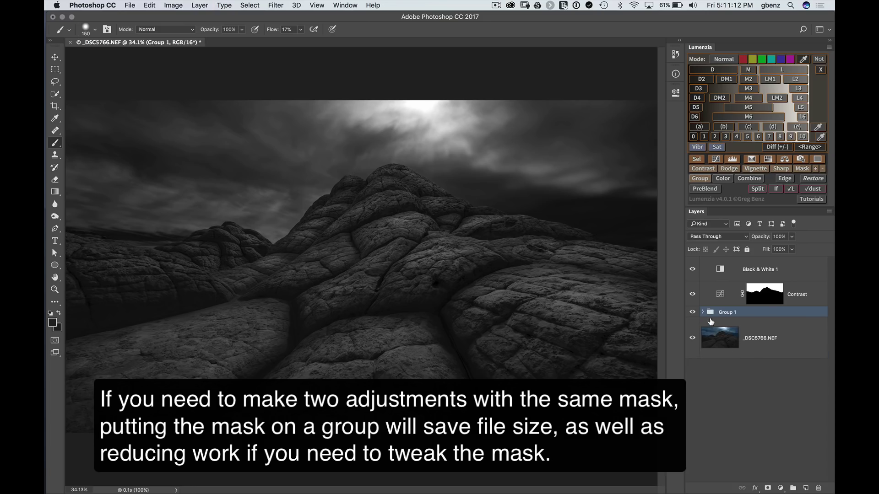
- Move the rock mask from the Contrast layer to the group, delete the Dodge / Burn layer's duplicate mask, and compare both contrast adjustments
click(703, 311)
drag(781, 332, 761, 311)
click(785, 376)
mouse_move(785, 376)
mouse_down()
mouse_move(825, 474)
mouse_move(818, 487)
mouse_up()
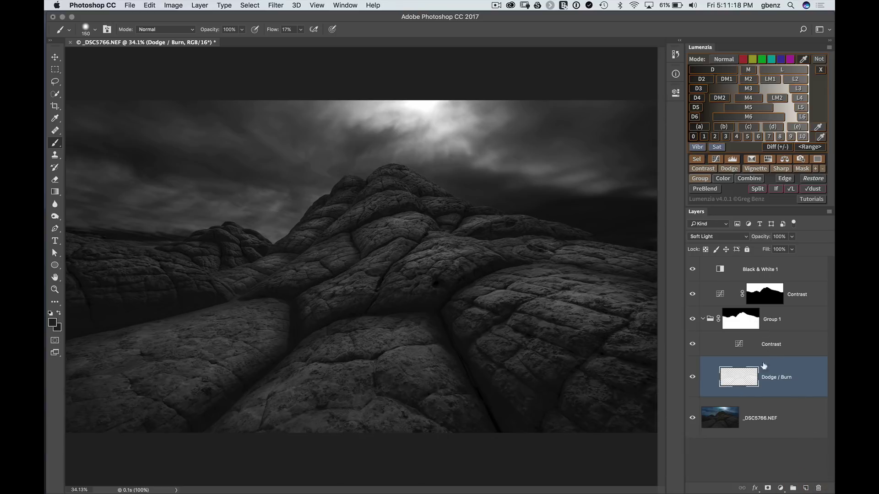
click(693, 321)
click(692, 321)
click(693, 322)
click(693, 321)
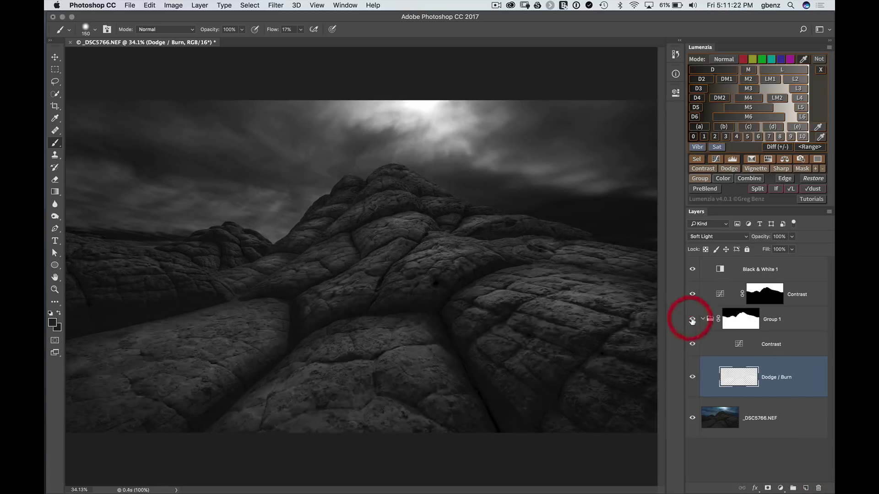
click(693, 295)
click(693, 295)
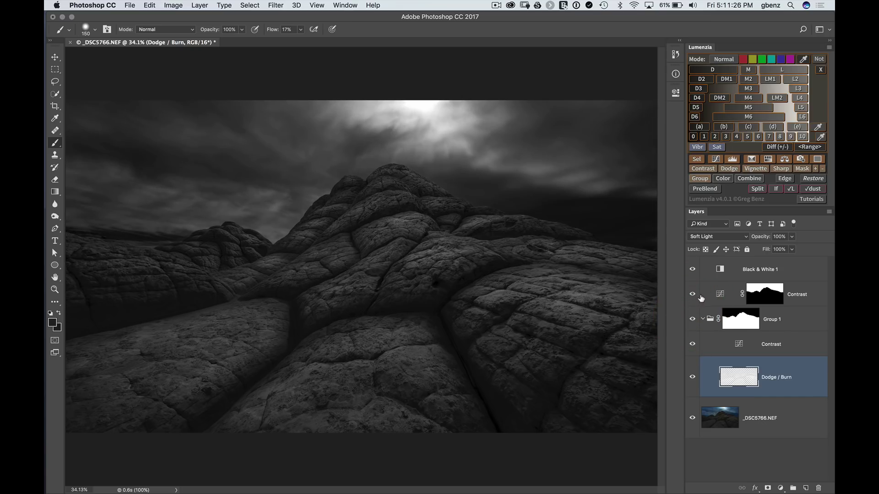
- Lasso a large rough oval around the rock mound and lower sky, and add a Lumenzia Vignette layer from that selection
key(l)
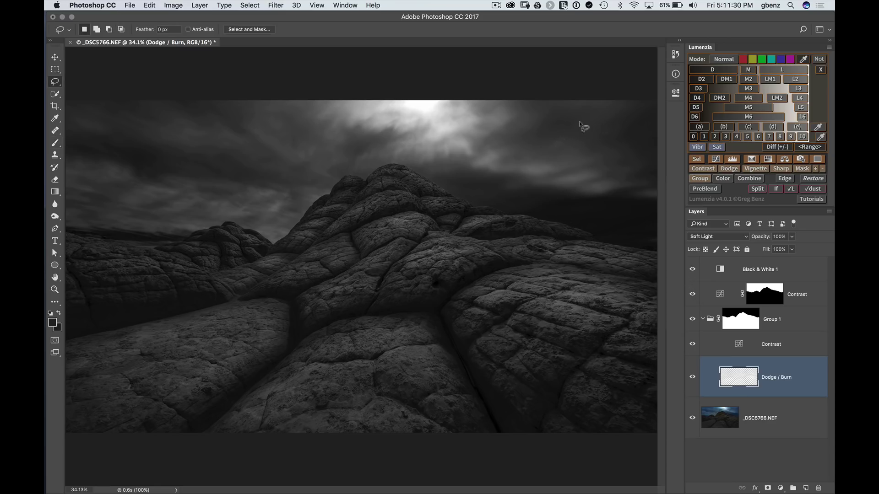
mouse_move(598, 130)
mouse_down()
mouse_move(416, 125)
mouse_move(317, 139)
mouse_move(219, 186)
mouse_move(151, 270)
mouse_move(197, 363)
mouse_move(311, 378)
mouse_move(469, 367)
mouse_move(566, 332)
mouse_move(639, 252)
mouse_move(639, 195)
mouse_move(603, 147)
mouse_up()
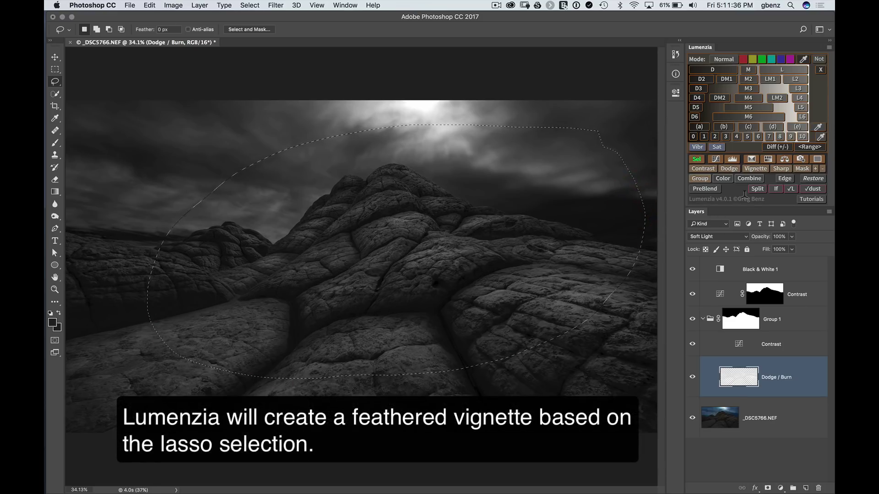
click(756, 169)
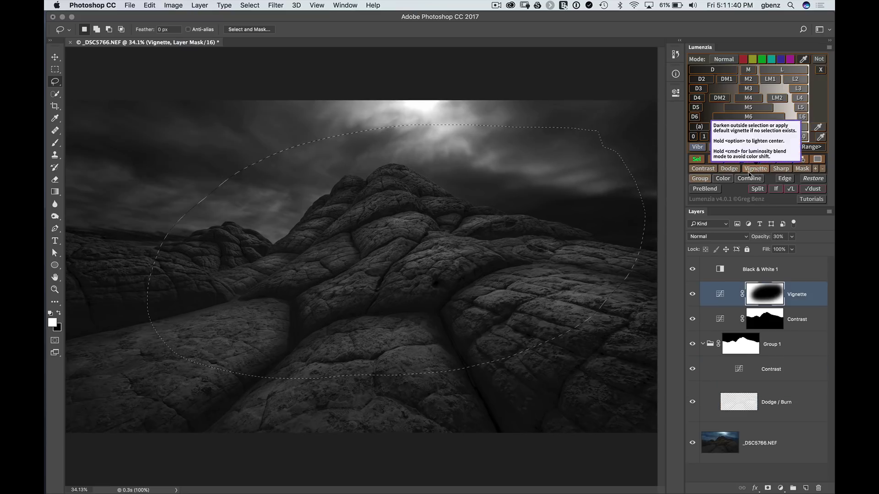
- Compare the image with the Vignette layer hidden and shown, and inspect the density and feather of its mask
click(693, 295)
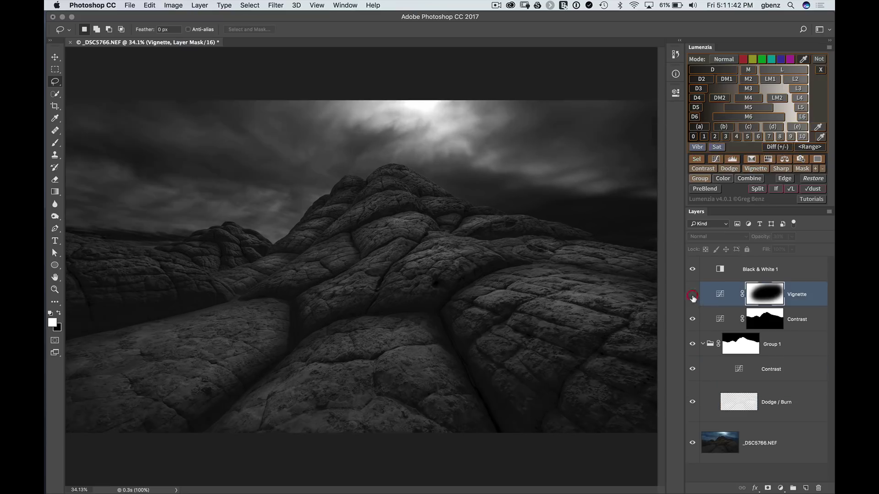
click(692, 295)
click(692, 295)
click(692, 295)
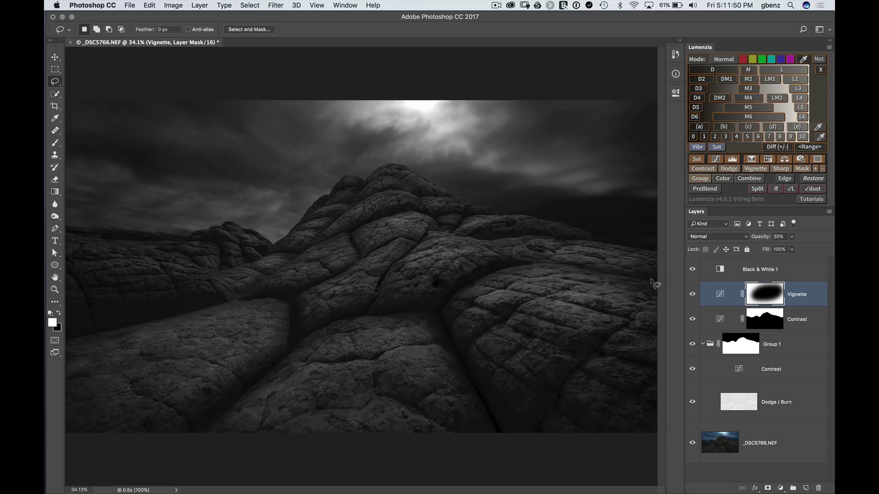
double_click(769, 296)
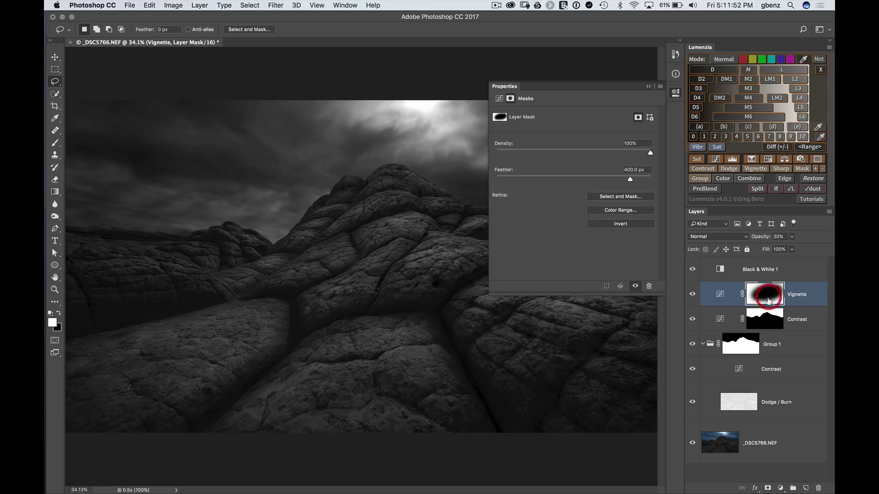
click(676, 93)
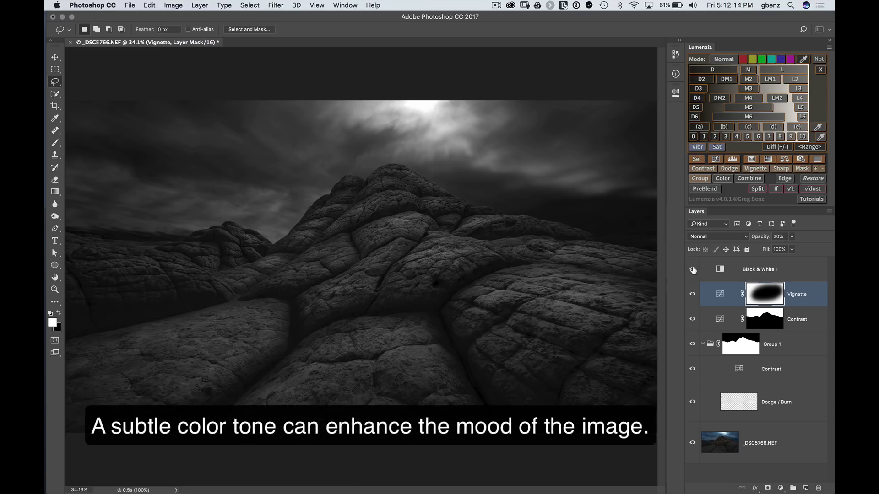
- Add a Color Lookup adjustment layer above Black & White 1 and choose the Blue Tone abstract profile
click(742, 269)
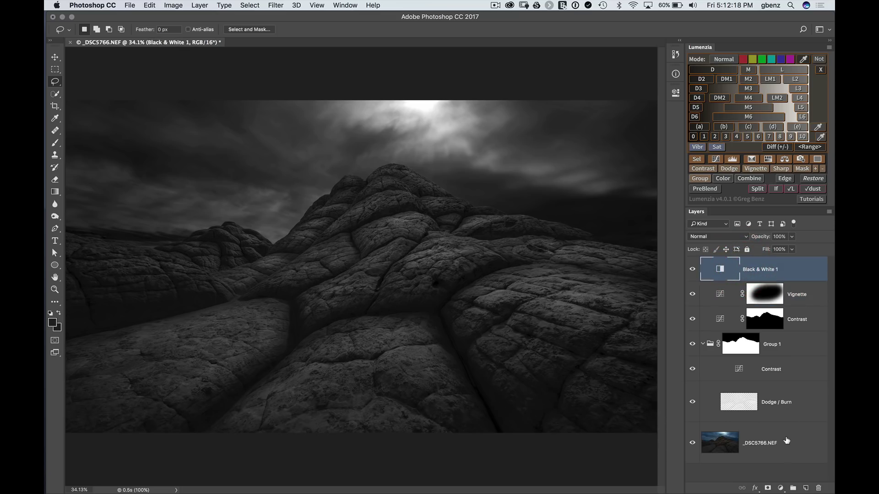
click(780, 488)
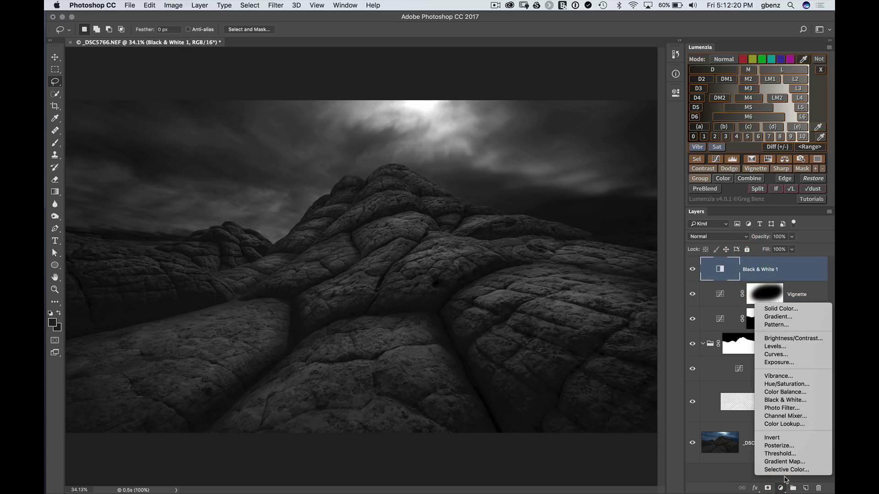
click(775, 424)
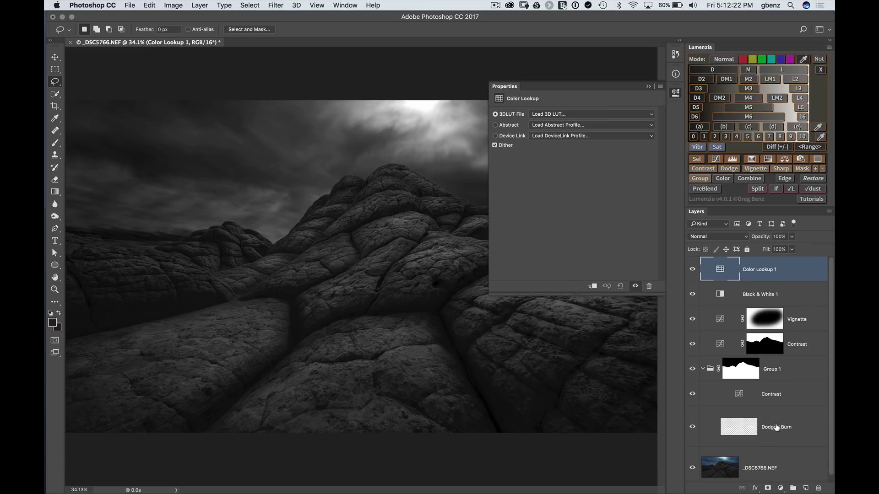
click(551, 127)
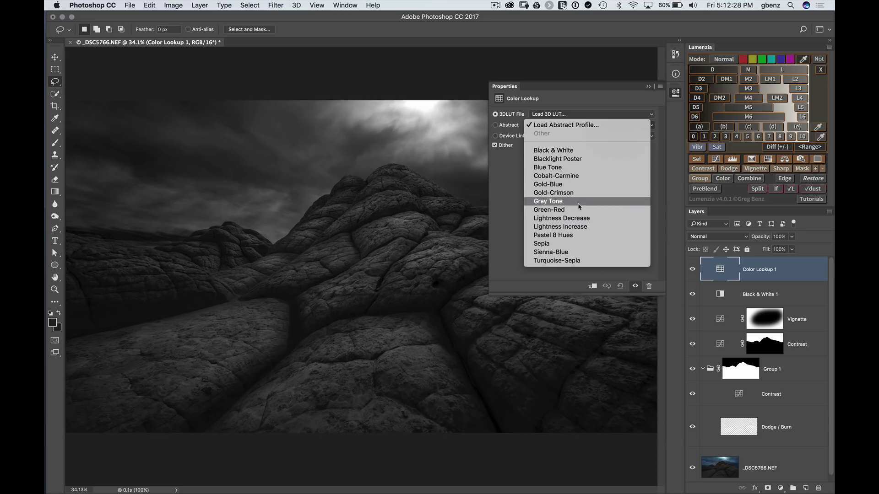
click(562, 168)
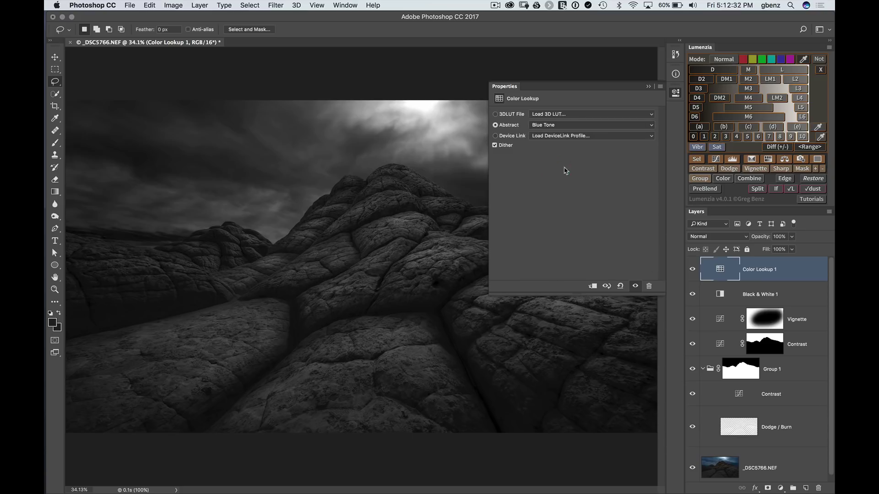
click(676, 93)
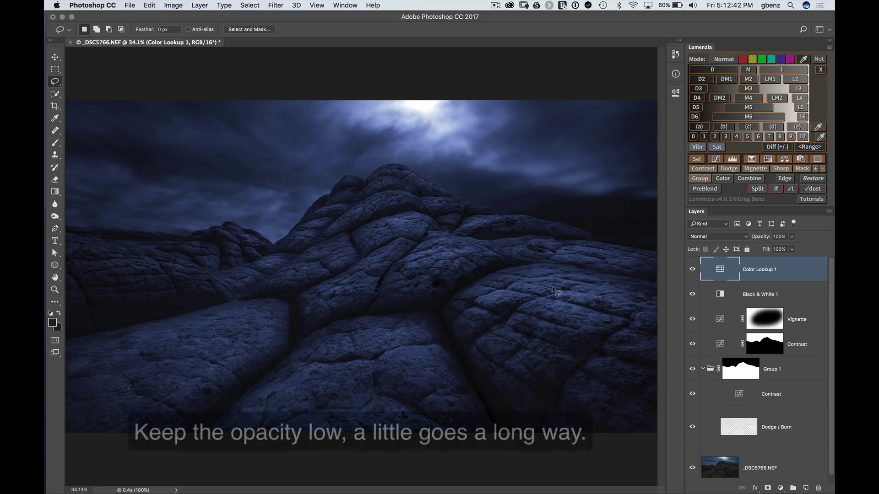
- Reduce the Color Lookup layer's opacity to 34%, comparing the toned image with the layer hidden and shown
drag(751, 238, 738, 247)
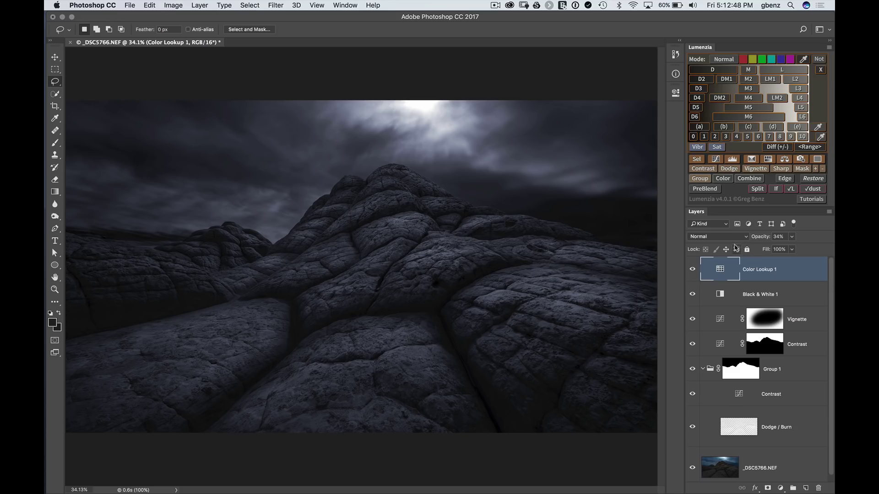
click(692, 270)
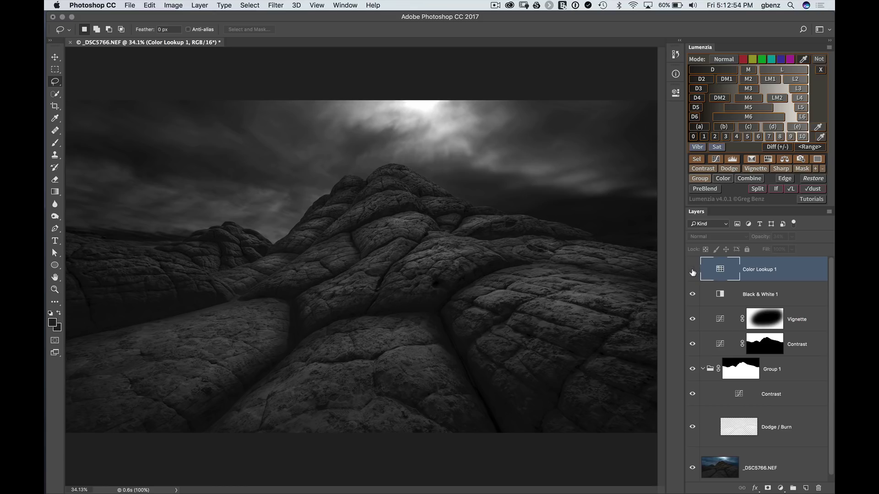
click(693, 270)
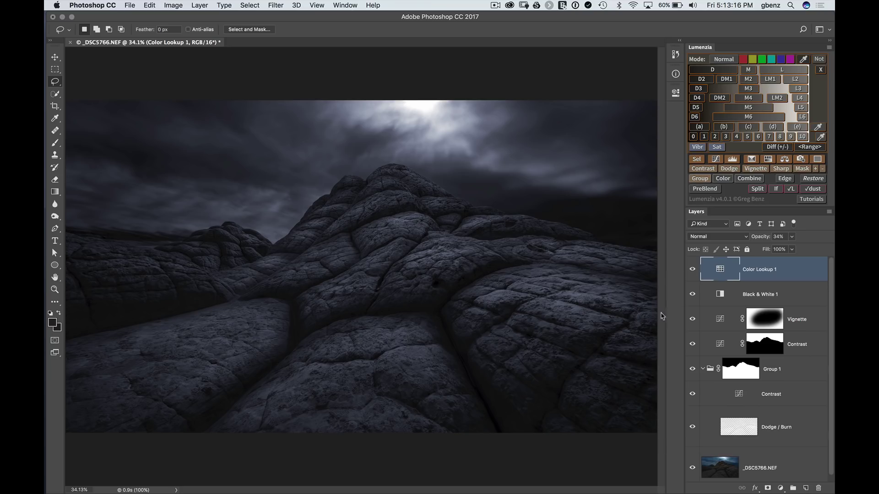
- Group all layers from Vignette down through Dodge / Burn into a single group beneath the Black & White layer
click(724, 317)
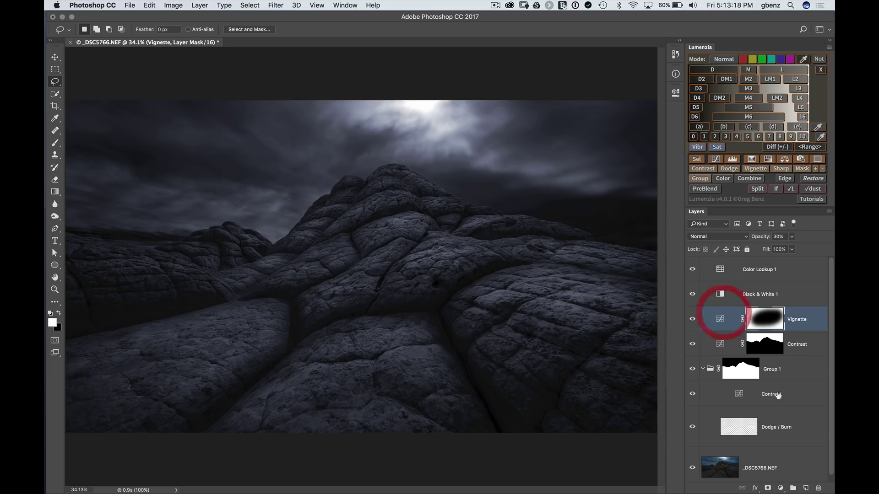
shift+click(781, 426)
key(super+g)
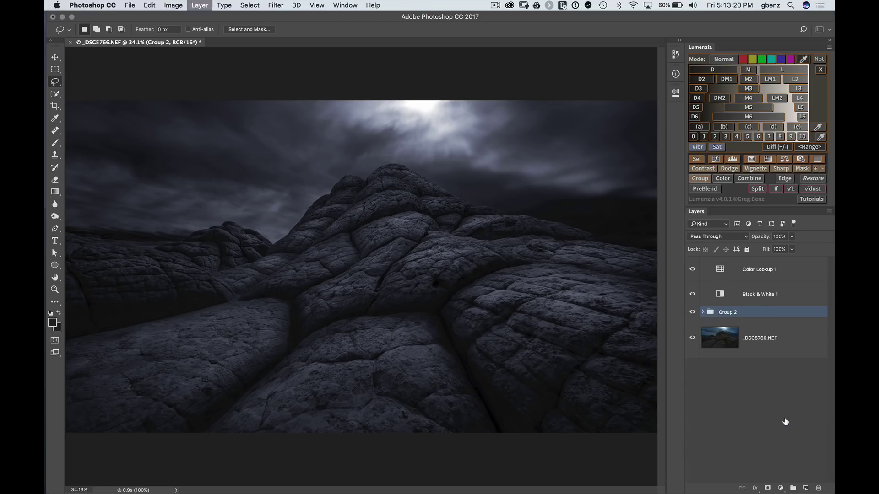
- Compare the original colour photo, plain black-and-white conversion, grouped adjustments and blue-toned result by hiding and restoring the layers above the photo
click(692, 269)
click(692, 312)
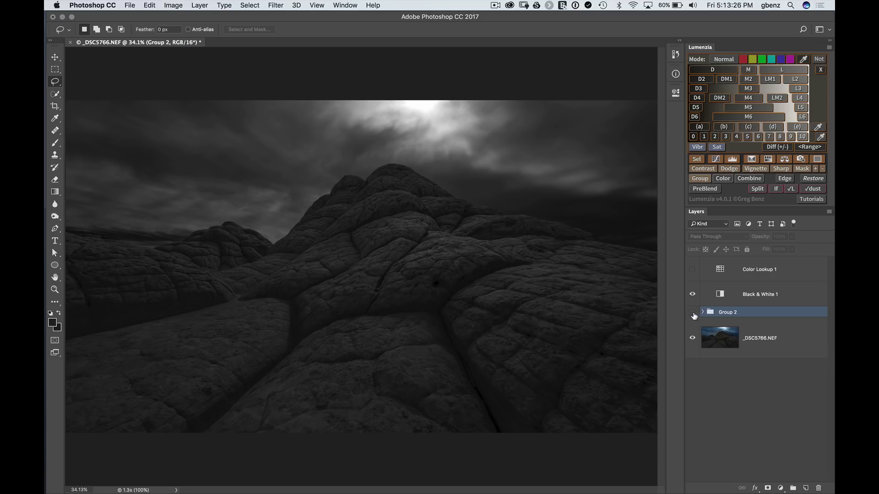
click(692, 312)
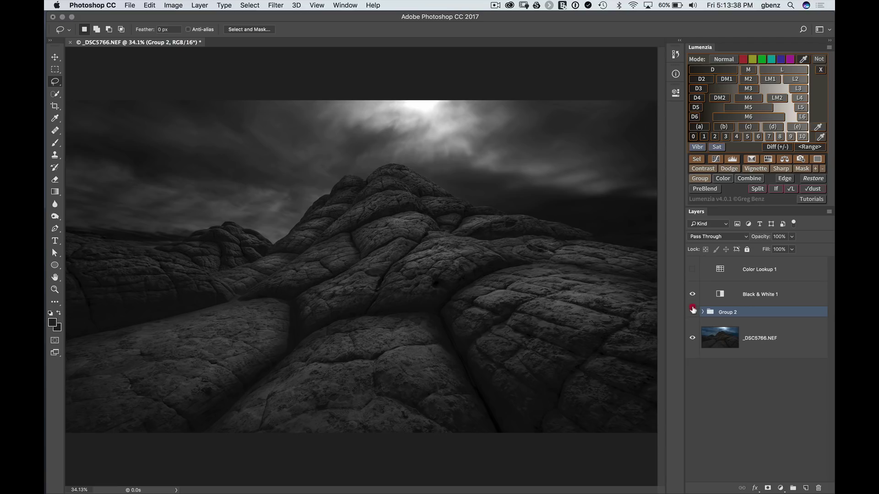
drag(692, 310, 692, 294)
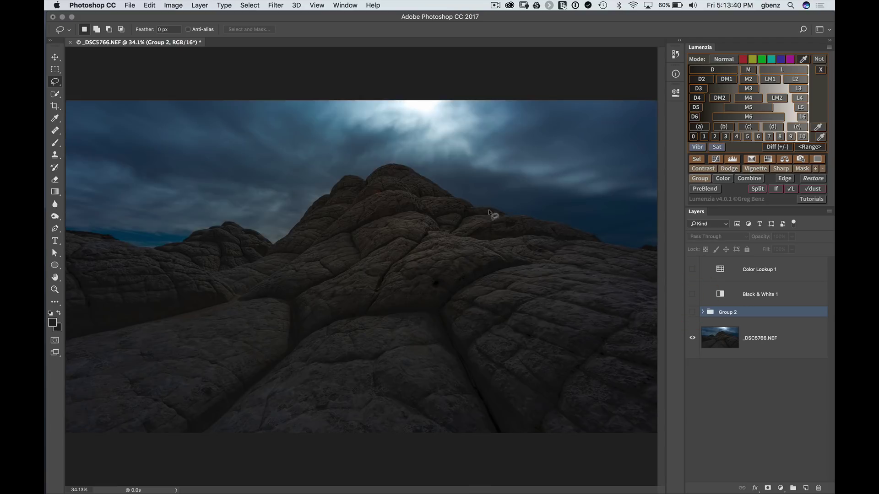
drag(692, 314, 689, 295)
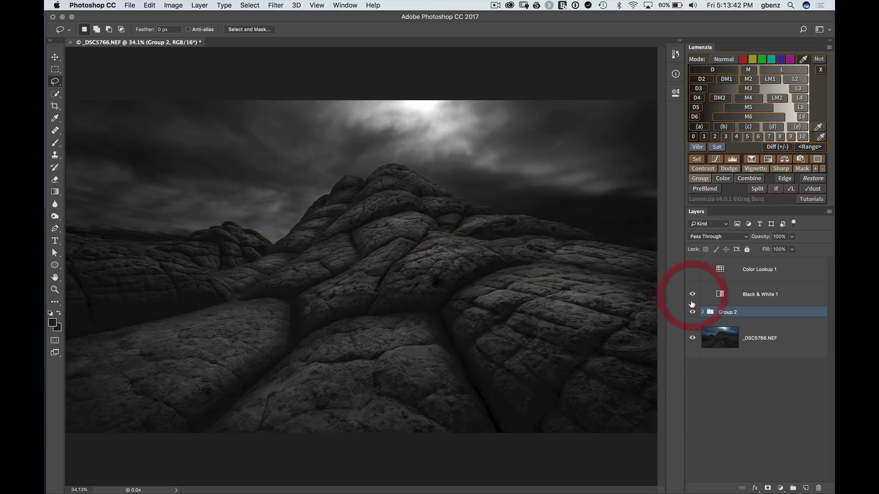
click(692, 271)
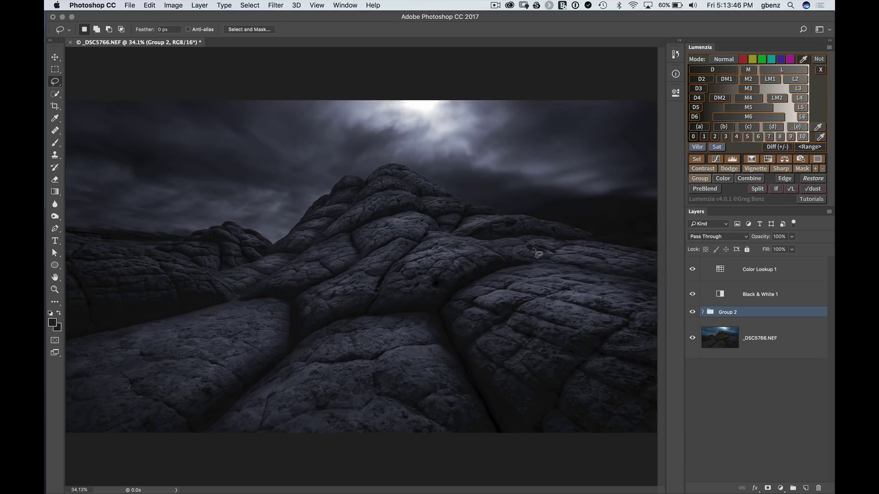